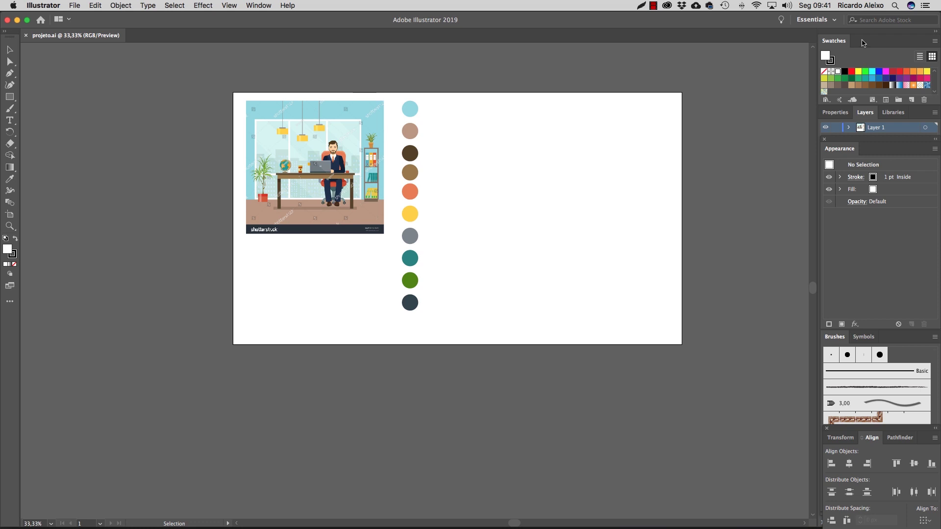
Step: Dock the Appearance panel next to Swatches and close the Brushes and Symbols panel group
{"action": "left_click_drag", "start_coordinate": [841, 149], "coordinate": [868, 42]}
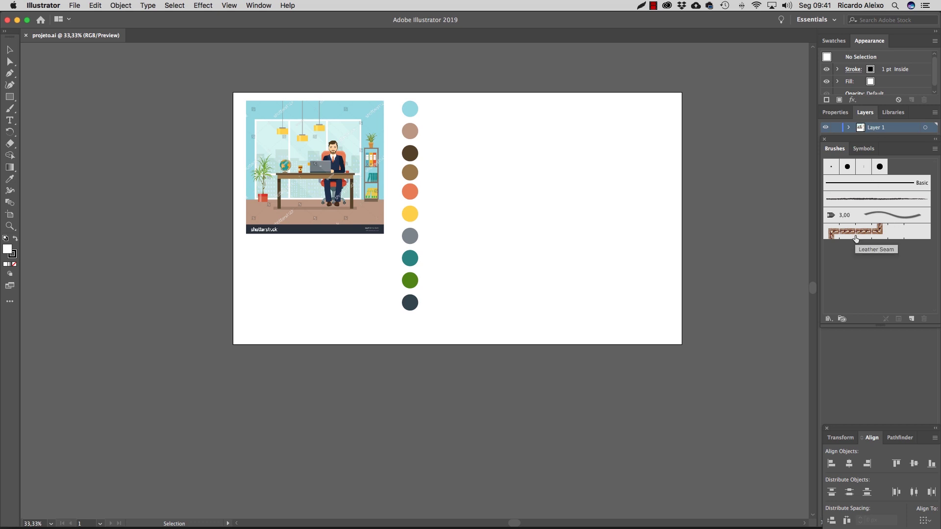
{"action": "left_click_drag", "start_coordinate": [849, 429], "coordinate": [849, 337]}
{"action": "left_click_drag", "start_coordinate": [862, 137], "coordinate": [863, 141]}
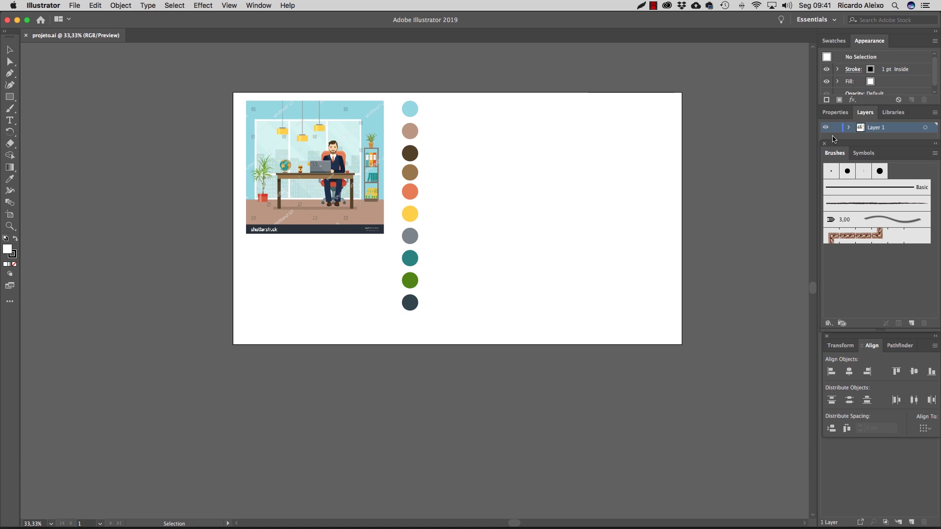
{"action": "left_click", "coordinate": [825, 145]}
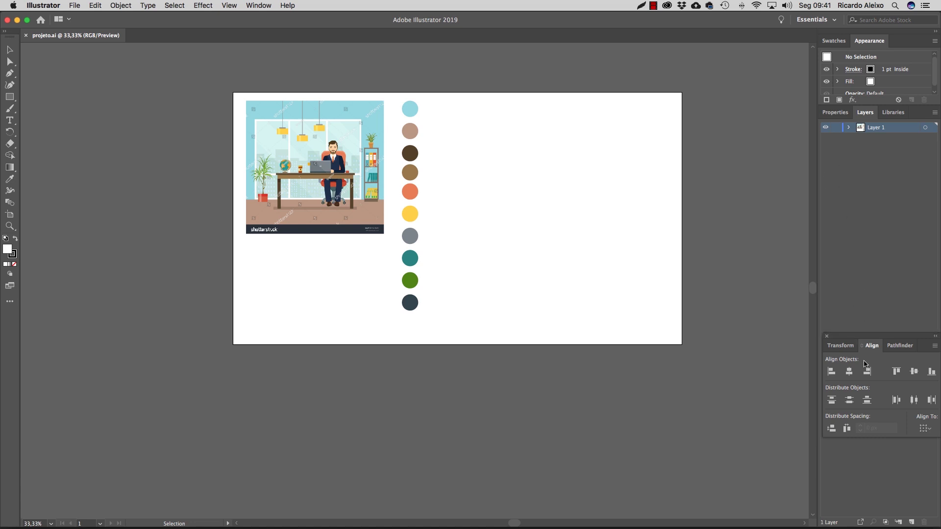
{"action": "left_click_drag", "start_coordinate": [865, 334], "coordinate": [865, 362]}
{"action": "left_click", "coordinate": [258, 5]}
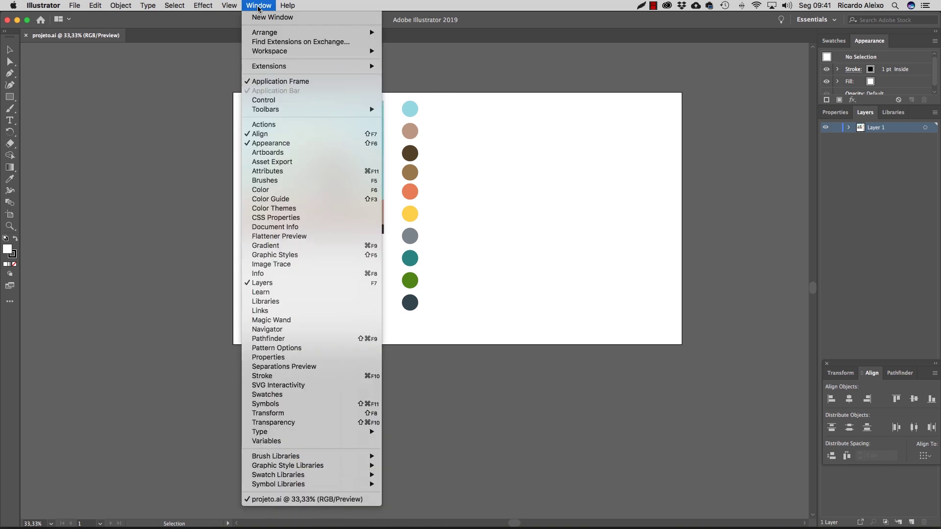
{"action": "left_click", "coordinate": [277, 182]}
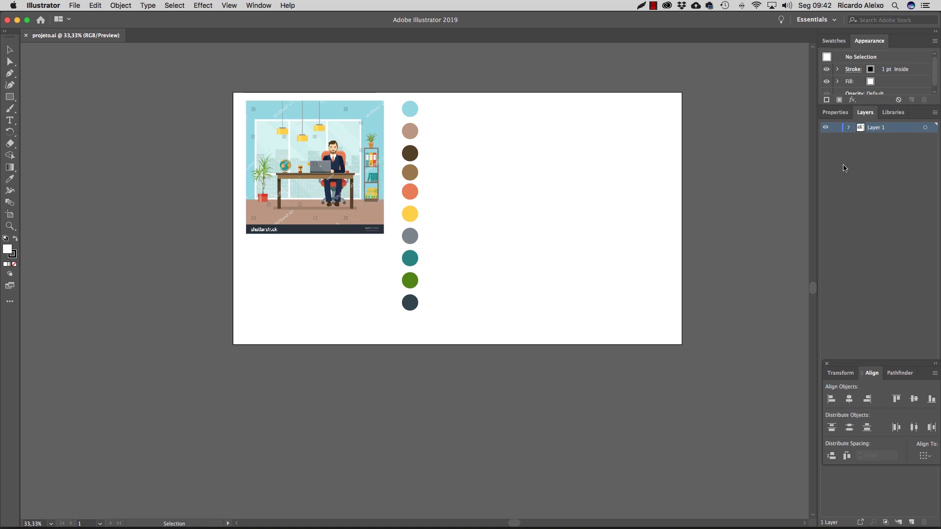
Step: Examine the contents of Layer 1 by selecting several colour circles and the reference office illustration
{"action": "left_click", "coordinate": [849, 128]}
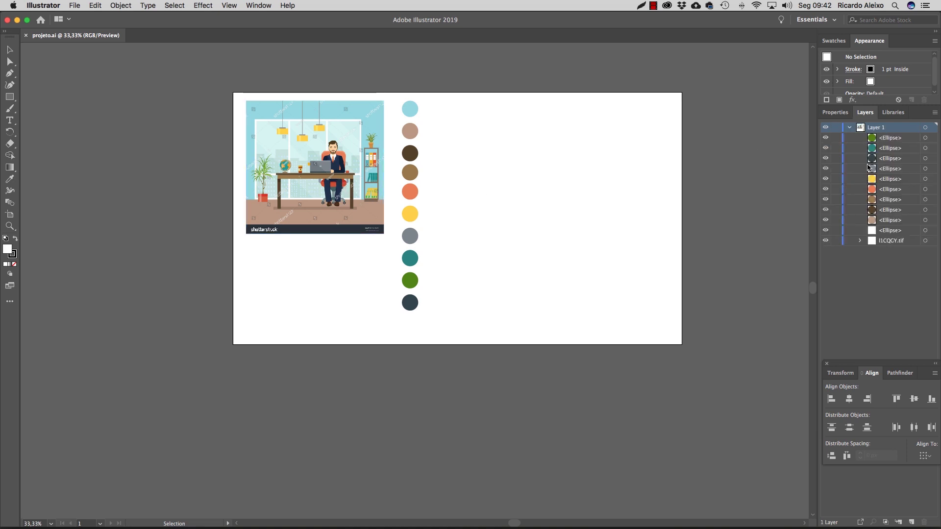
{"action": "left_click", "coordinate": [410, 109]}
{"action": "left_click", "coordinate": [410, 131]}
{"action": "left_click", "coordinate": [410, 153]}
{"action": "left_click", "coordinate": [410, 172]}
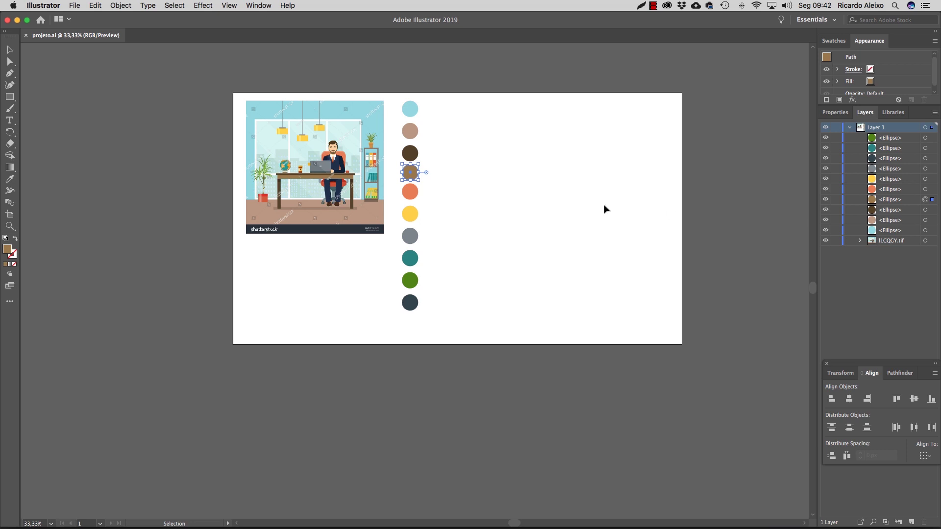
{"action": "left_click", "coordinate": [374, 173]}
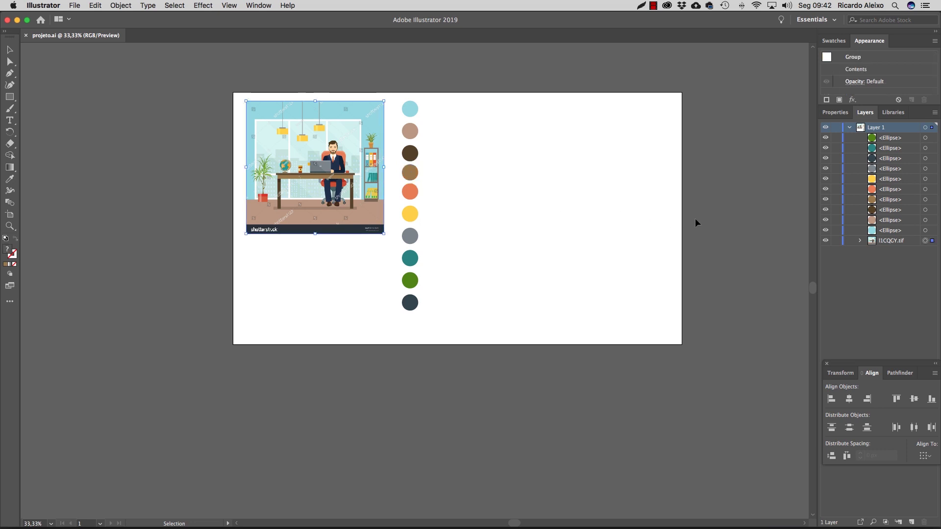
{"action": "left_click", "coordinate": [850, 127]}
Step: Close the floating Align panel group and create a new layer above Layer 1
{"action": "left_click_drag", "start_coordinate": [873, 361], "coordinate": [837, 197]}
{"action": "left_click", "coordinate": [826, 200]}
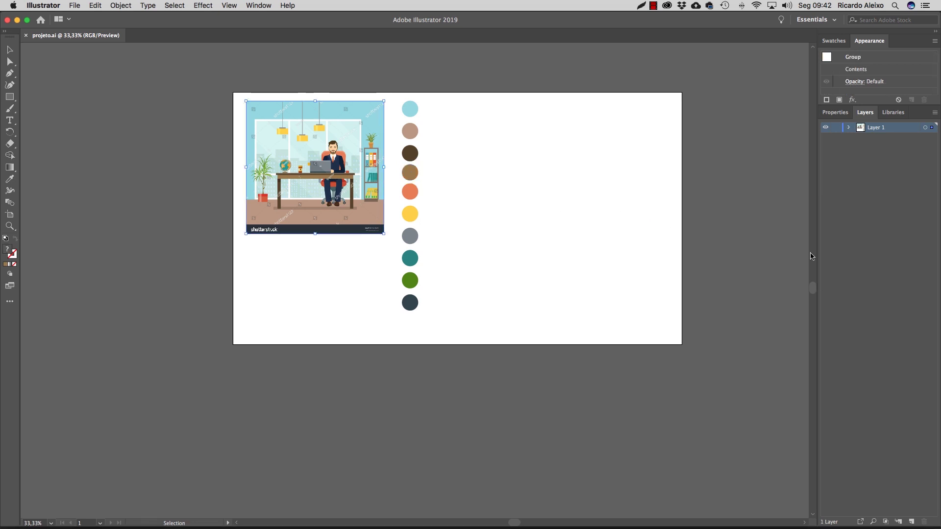
{"action": "left_click", "coordinate": [913, 524]}
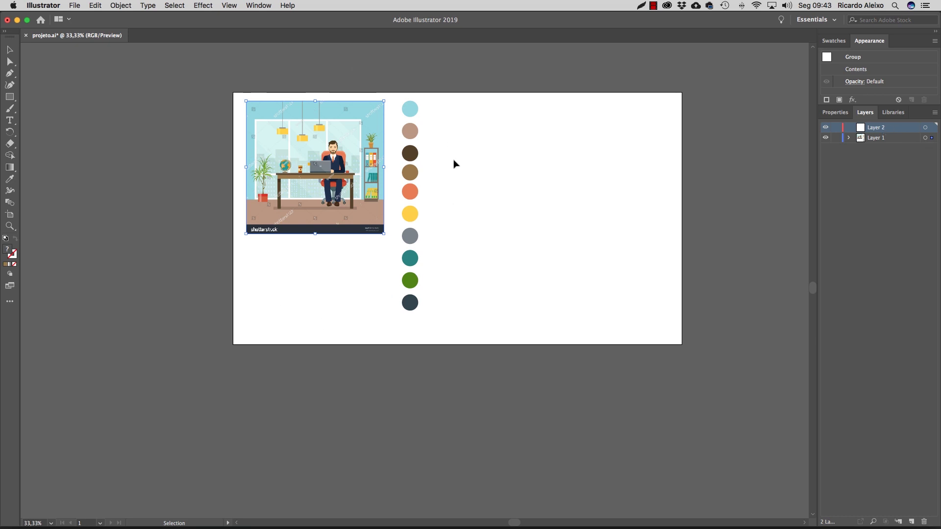
Step: Move the reference illustration off the artboard's left side and the colour circles off its right side, and lock Layer 1
{"action": "left_click_drag", "start_coordinate": [328, 119], "coordinate": [163, 114]}
{"action": "left_click_drag", "start_coordinate": [393, 92], "coordinate": [435, 364]}
{"action": "left_click_drag", "start_coordinate": [409, 109], "coordinate": [728, 110]}
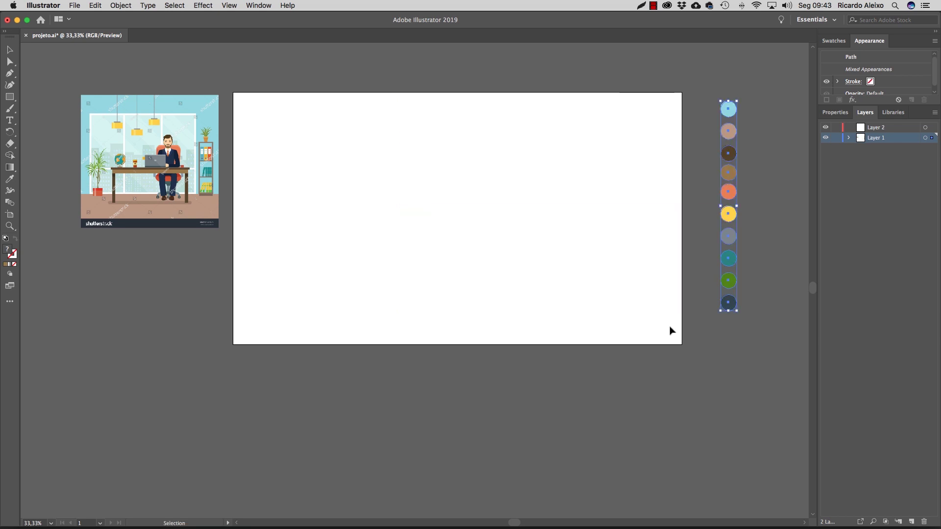
{"action": "left_click", "coordinate": [835, 139]}
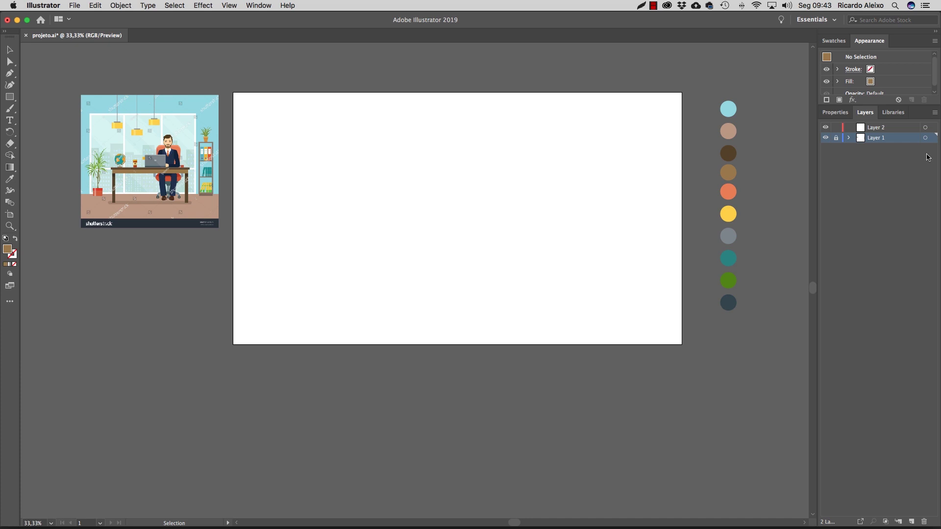
Step: Rename Layer 2 as "parede"
{"action": "left_click", "coordinate": [895, 130]}
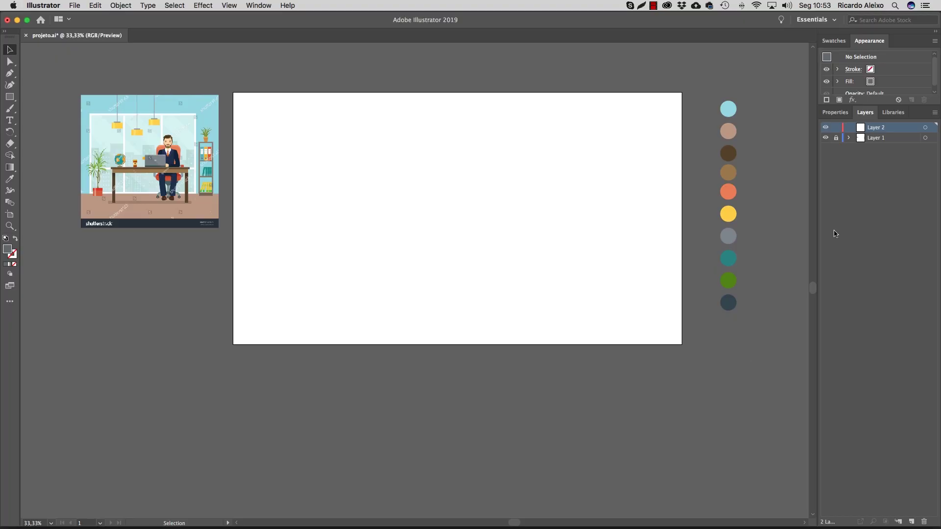
{"action": "double_click", "coordinate": [877, 128]}
{"action": "type", "text": "parede"}
{"action": "key", "text": "Return"}
Step: Draw a rectangle covering the whole artboard, filled with the light blue sampled from the topmost colour circle
{"action": "left_click", "coordinate": [11, 182]}
{"action": "left_click", "coordinate": [732, 109]}
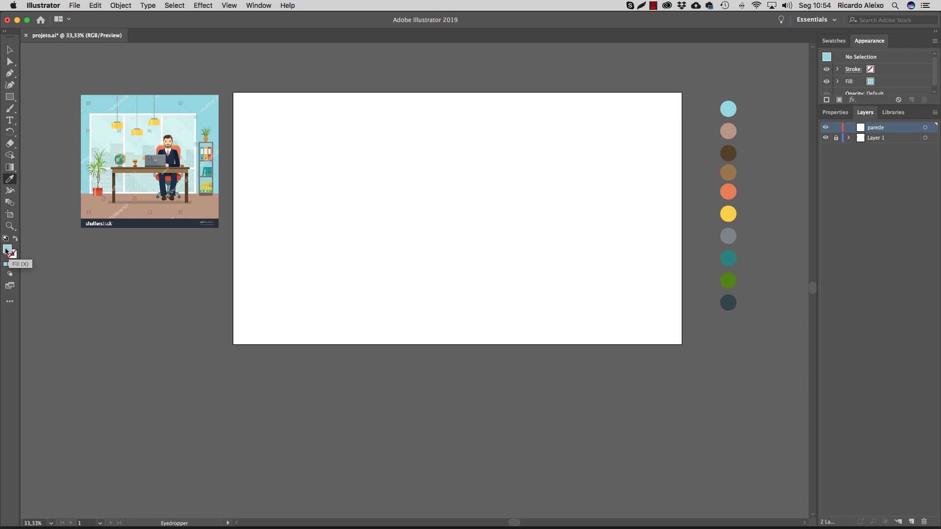
{"action": "left_click", "coordinate": [10, 98]}
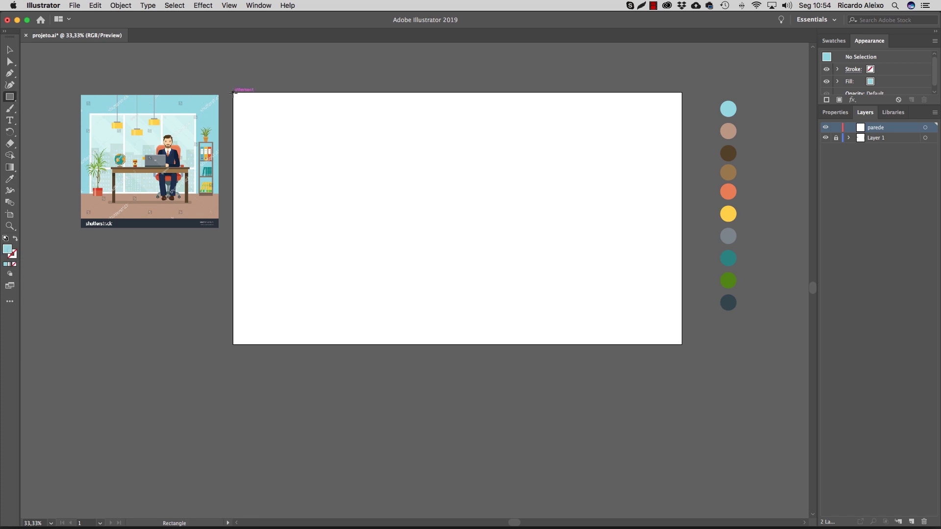
{"action": "left_click_drag", "start_coordinate": [233, 91], "coordinate": [682, 346]}
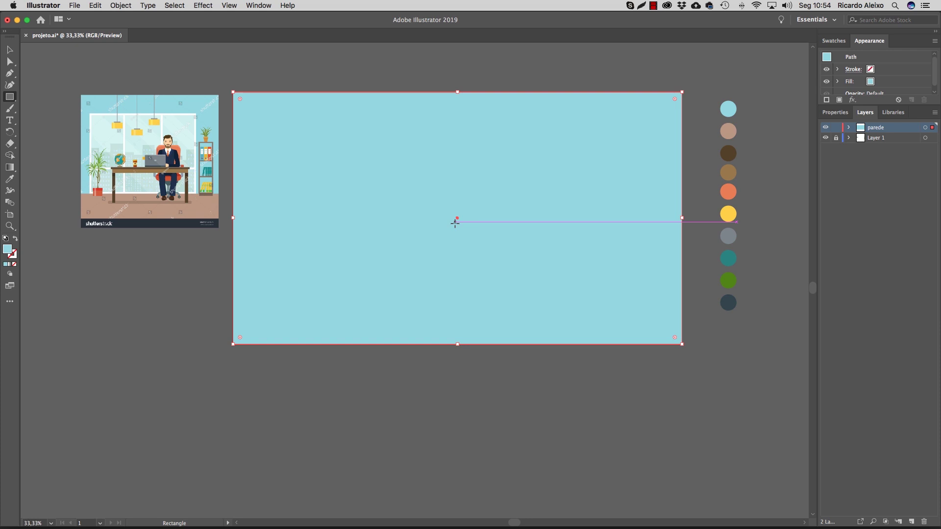
{"action": "scroll", "coordinate": [455, 223], "scroll_direction": "left", "scroll_amount": 1}
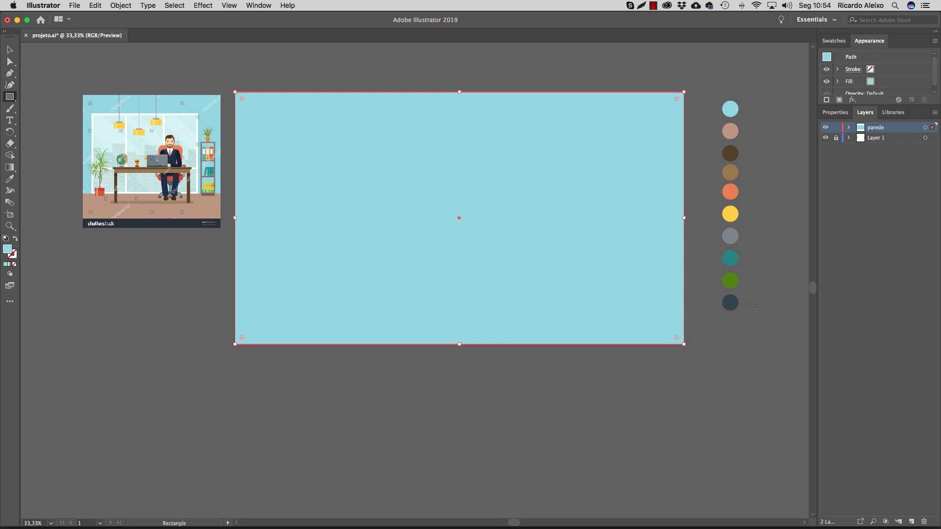
Step: Create a new layer above the wall layer and name it "chao"
{"action": "left_click", "coordinate": [911, 522]}
{"action": "double_click", "coordinate": [884, 128]}
{"action": "type", "text": "chao"}
{"action": "key", "text": "Return"}
Step: Draw a full-width floor rectangle along the artboard's bottom edge and fill it with the light brown from the second colour circle
{"action": "key", "text": "i"}
{"action": "left_click_drag", "start_coordinate": [8, 100], "coordinate": [54, 101]}
{"action": "mouse_move", "coordinate": [235, 278]}
{"action": "left_mouse_down"}
{"action": "mouse_move", "coordinate": [244, 305]}
{"action": "mouse_move", "coordinate": [435, 331]}
{"action": "mouse_move", "coordinate": [684, 344]}
{"action": "left_mouse_up"}
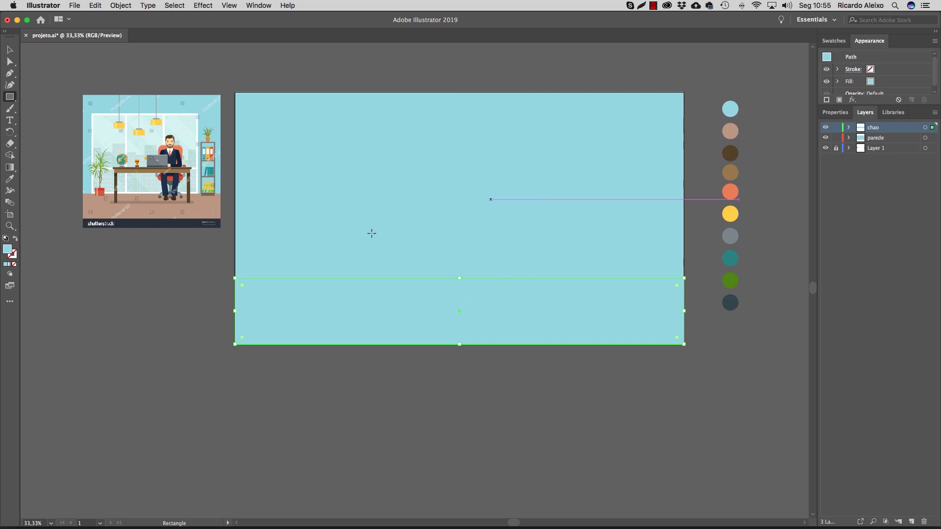
{"action": "left_click", "coordinate": [9, 179]}
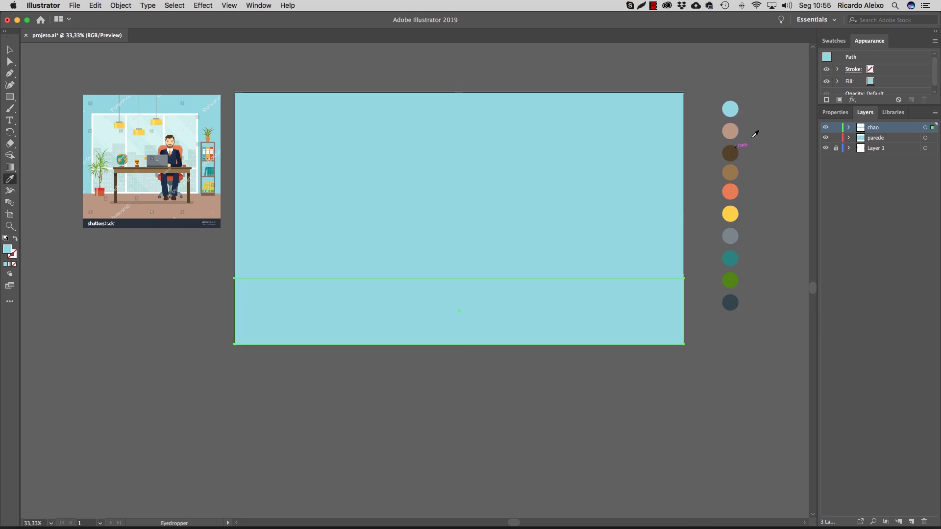
{"action": "left_click", "coordinate": [729, 127]}
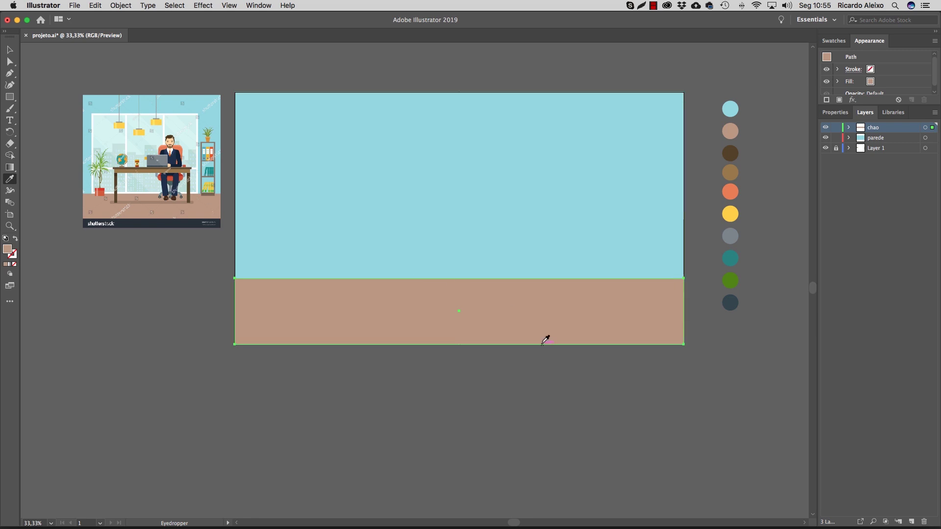
Step: Create a new layer above the floor layer and name it "armario"
{"action": "left_click", "coordinate": [911, 522]}
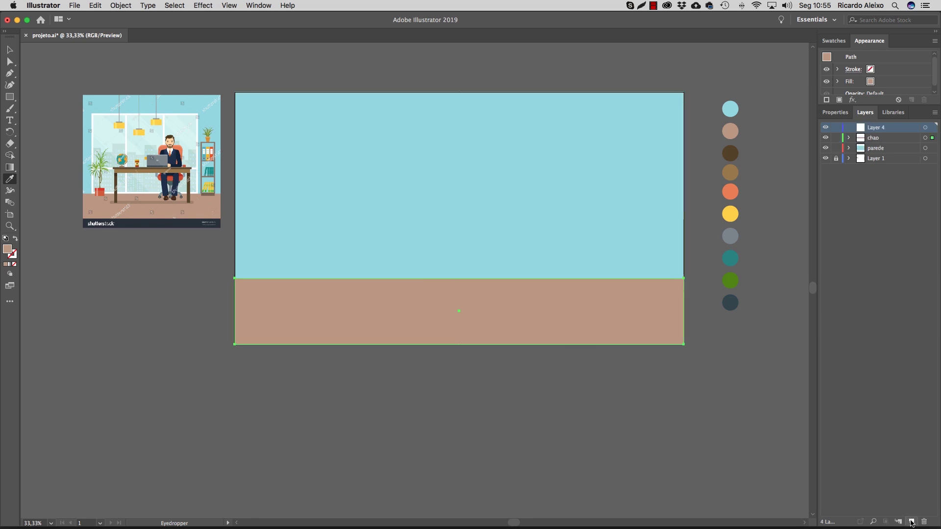
{"action": "double_click", "coordinate": [877, 126]}
{"action": "type", "text": "armario"}
{"action": "key", "text": "Return"}
Step: Draw a tall cabinet rectangle overlapping the wall and floor on the artboard's right side, and fill it with the grey circle's colour
{"action": "left_click_drag", "start_coordinate": [580, 222], "coordinate": [603, 208]}
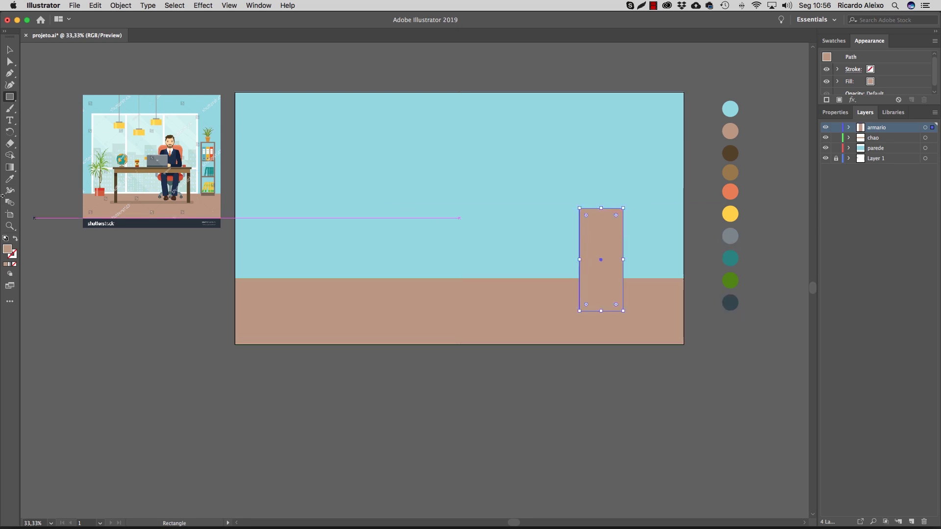
{"action": "left_click", "coordinate": [10, 179]}
{"action": "left_click", "coordinate": [726, 235]}
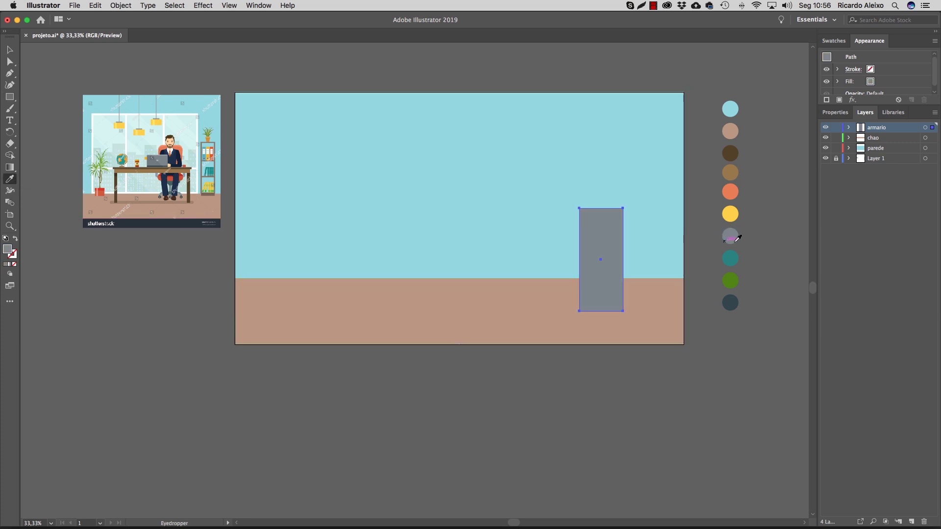
Step: Draw a smaller rectangle in the cabinet's upper half and fill it with the darker grey 585D60
{"action": "left_click", "coordinate": [9, 97]}
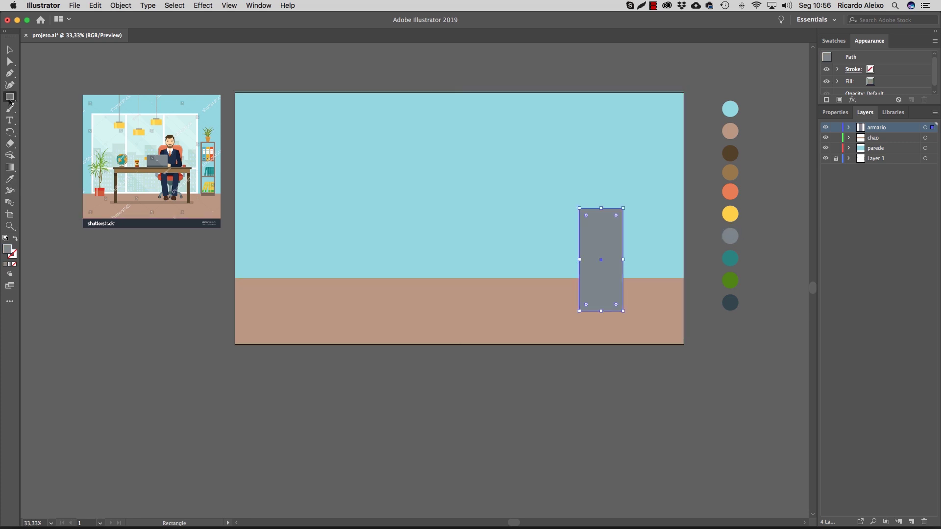
{"action": "left_click_drag", "start_coordinate": [586, 218], "coordinate": [617, 259]}
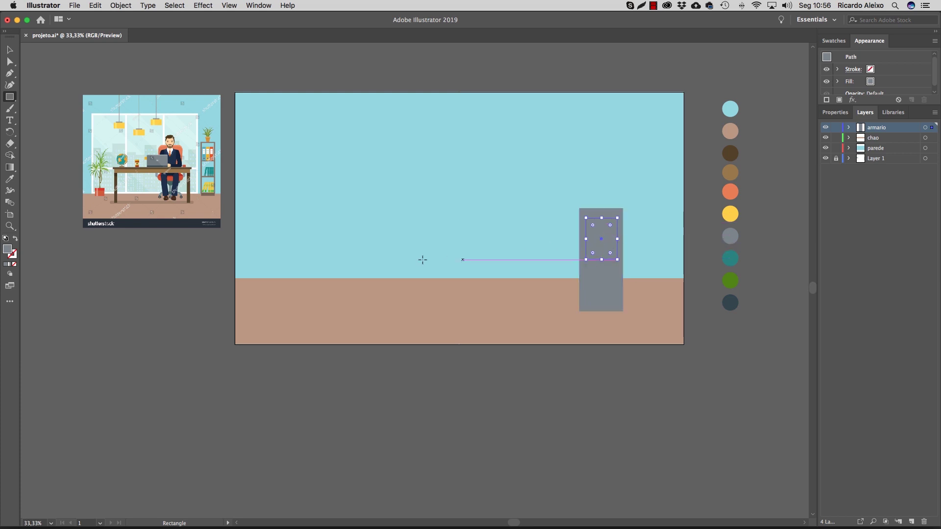
{"action": "double_click", "coordinate": [9, 250]}
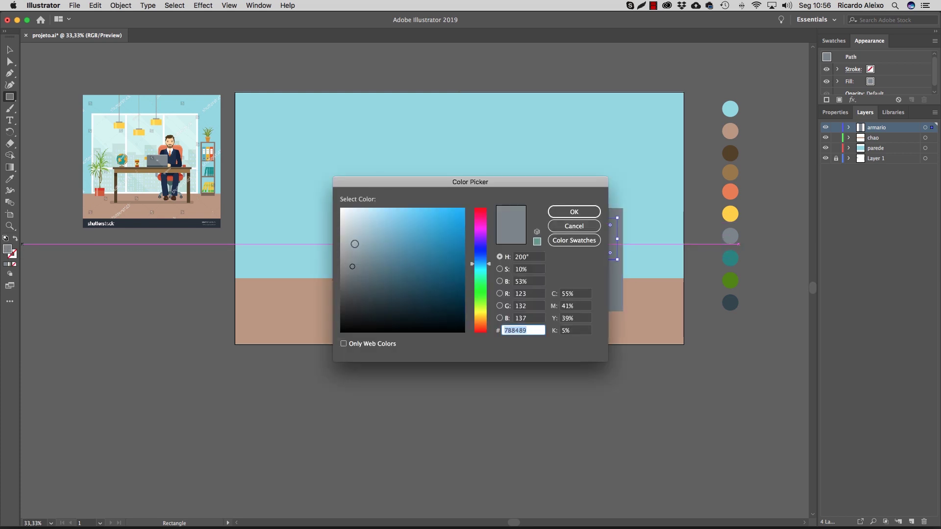
{"action": "left_click_drag", "start_coordinate": [350, 267], "coordinate": [352, 285]}
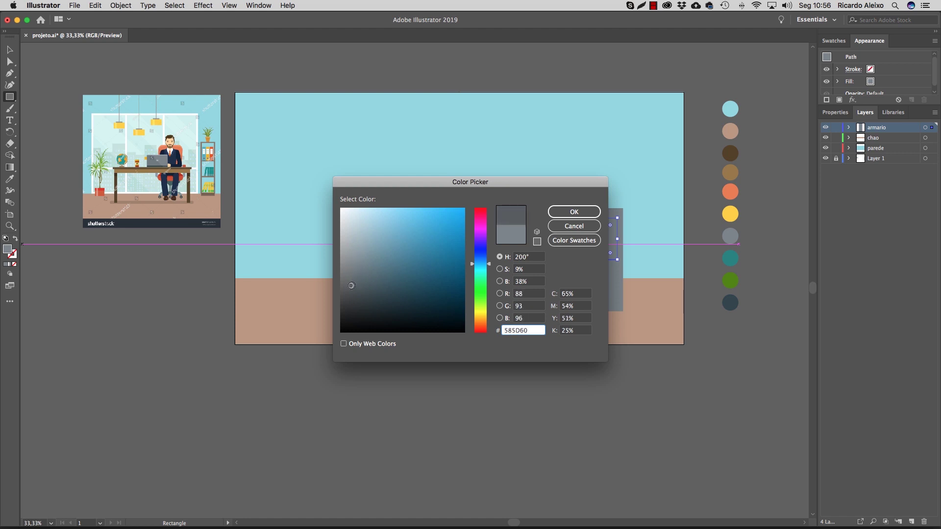
{"action": "left_click", "coordinate": [577, 213]}
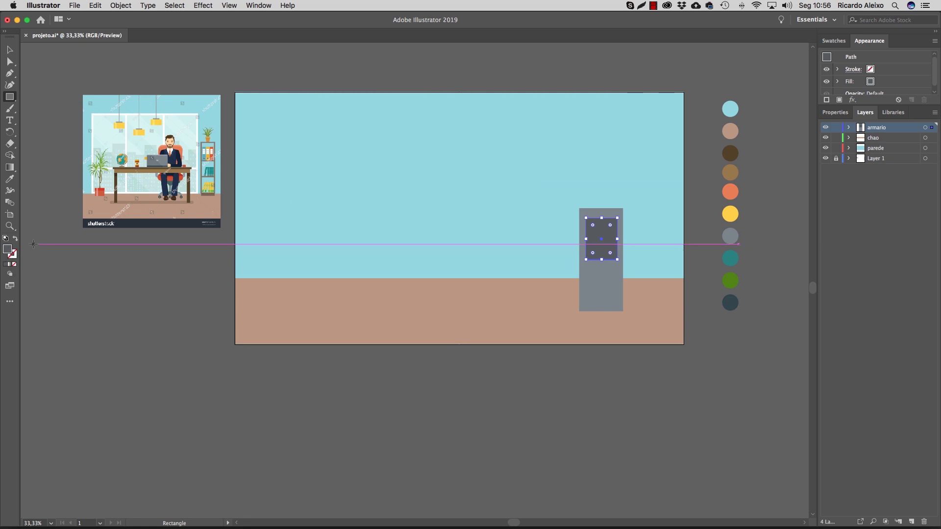
Step: Duplicate the dark grey door rectangle straight down into the cabinet's lower half
{"action": "left_click", "coordinate": [10, 50]}
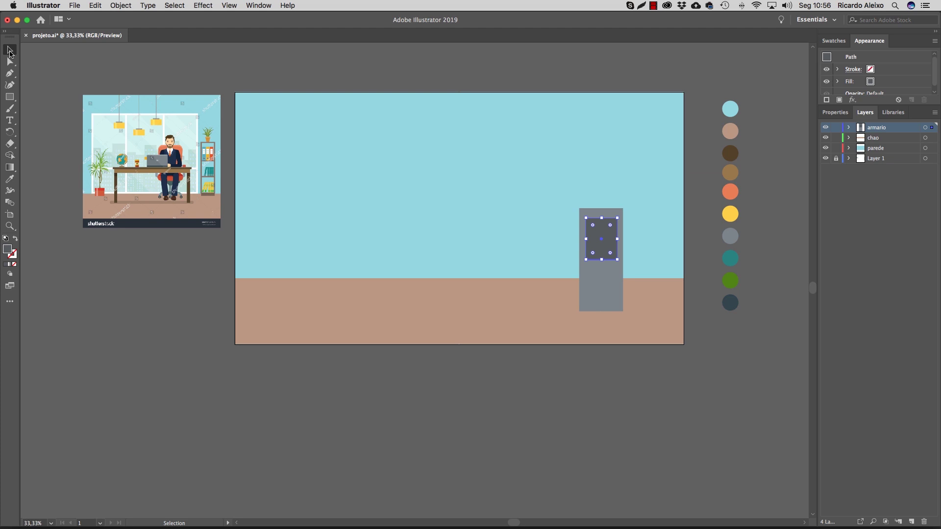
{"action": "left_click", "coordinate": [442, 177]}
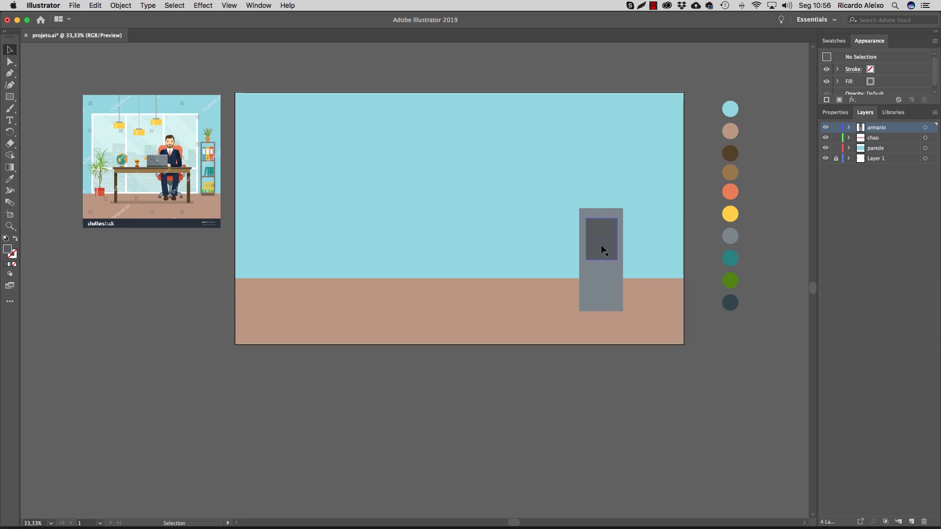
{"action": "left_click_drag", "start_coordinate": [604, 250], "coordinate": [610, 291]}
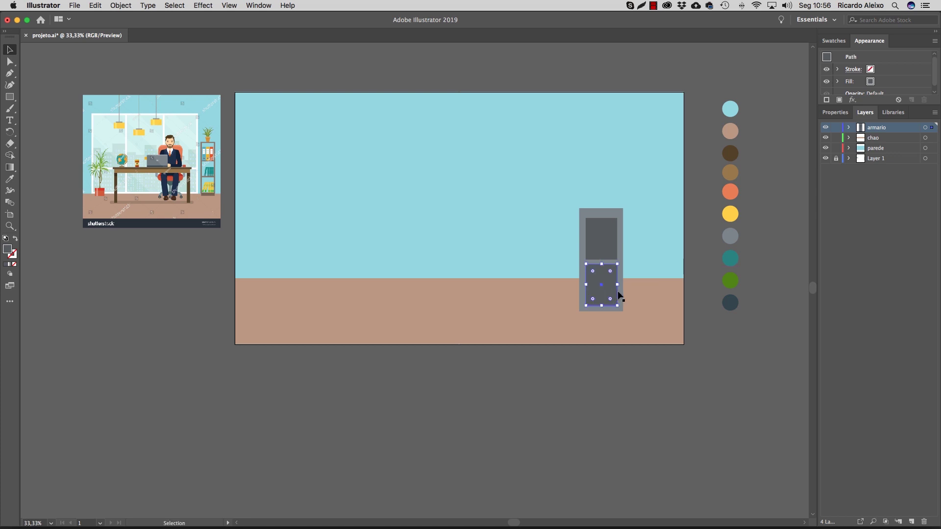
{"action": "left_click", "coordinate": [670, 381]}
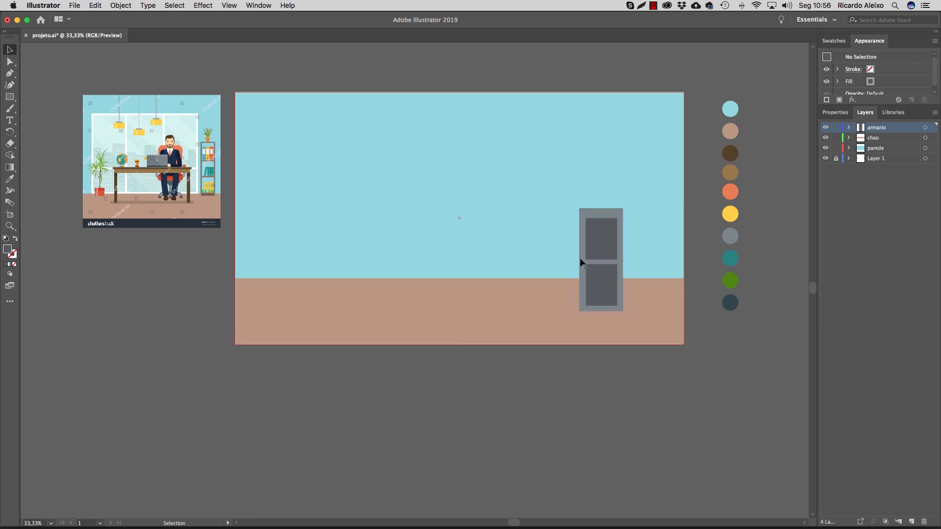
Step: Lock the "parede" and "chao" layers
{"action": "left_click", "coordinate": [836, 149]}
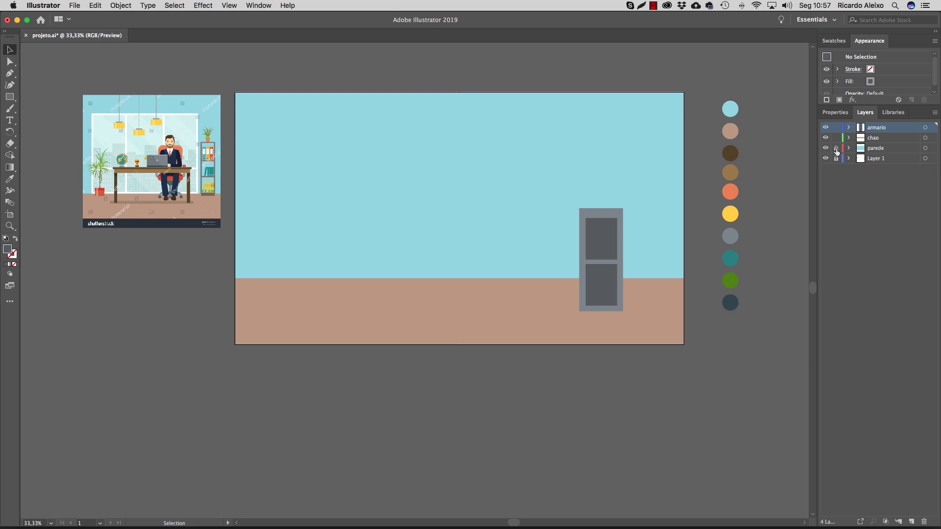
{"action": "left_click", "coordinate": [836, 140]}
Step: Select the cabinet's body and both doors and show the alignment options
{"action": "left_click_drag", "start_coordinate": [559, 189], "coordinate": [643, 329]}
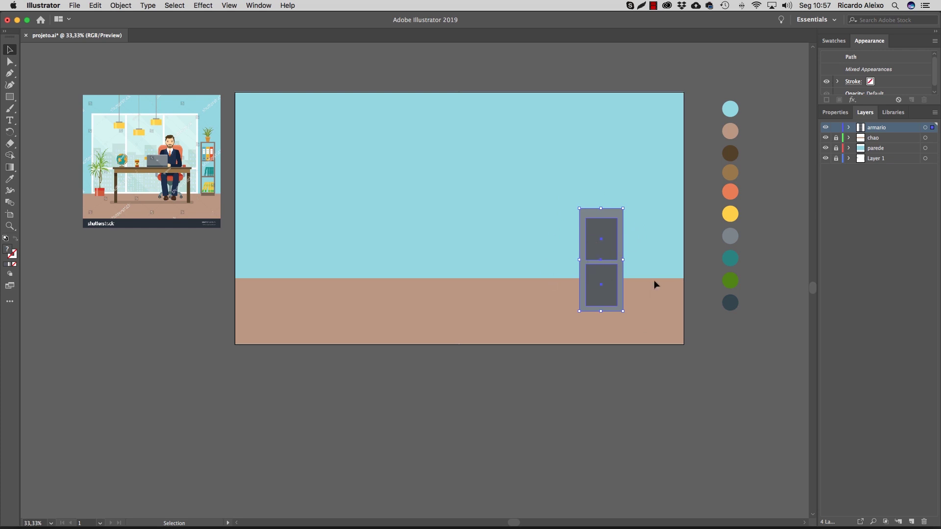
{"action": "left_click", "coordinate": [254, 6]}
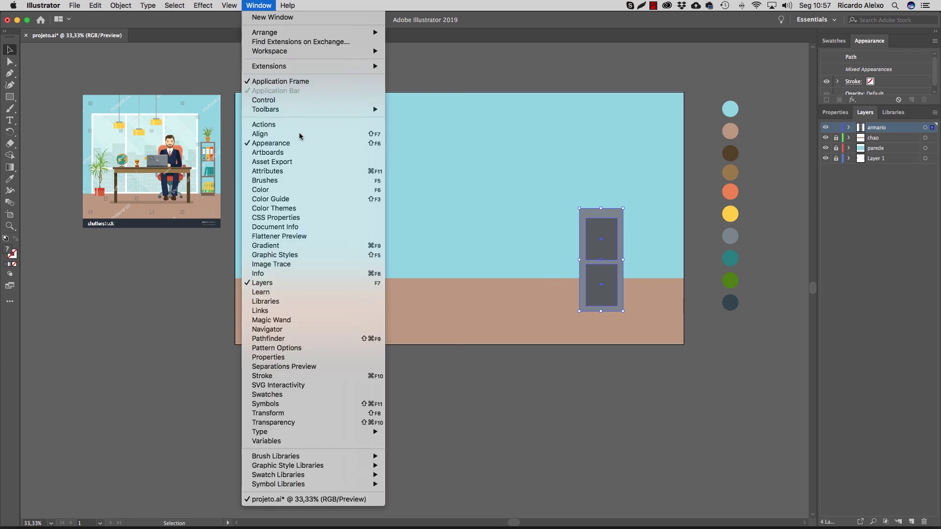
{"action": "left_click", "coordinate": [260, 134]}
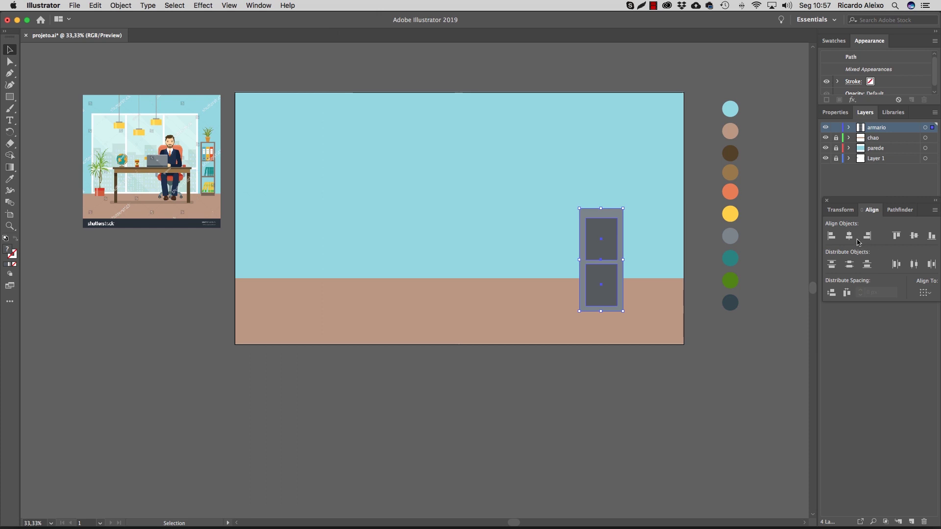
{"action": "left_click", "coordinate": [767, 293]}
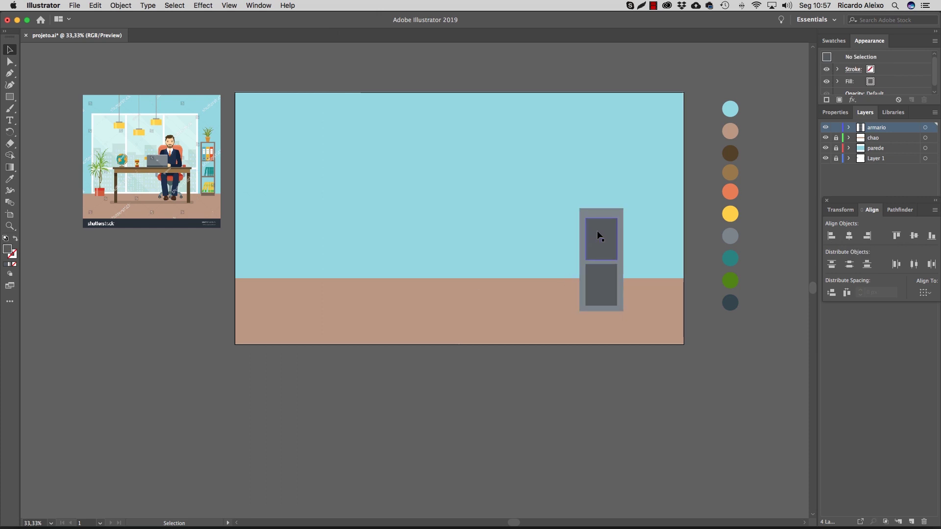
Step: Draw a small horizontal handle rectangle on the wall beside the cabinet and fill it with a lighter grey
{"action": "key", "text": "m"}
{"action": "left_click_drag", "start_coordinate": [532, 229], "coordinate": [548, 230]}
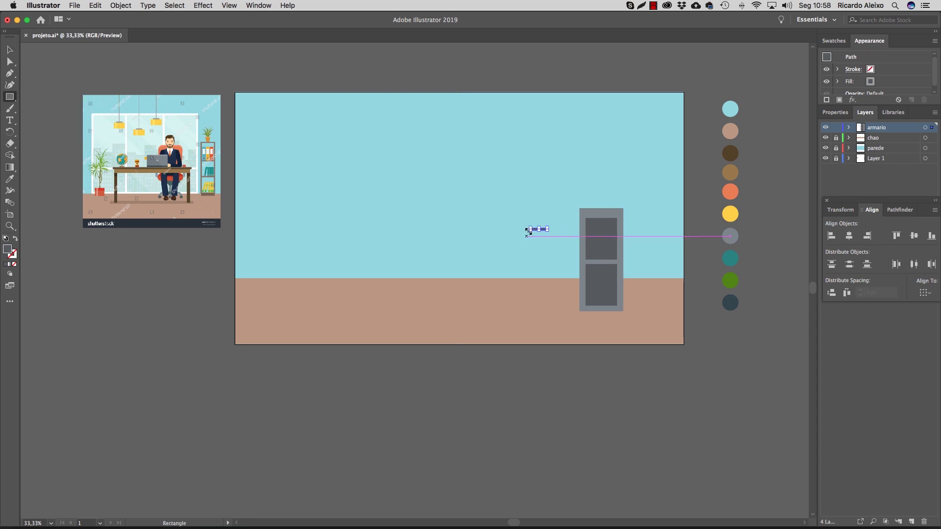
{"action": "double_click", "coordinate": [7, 250]}
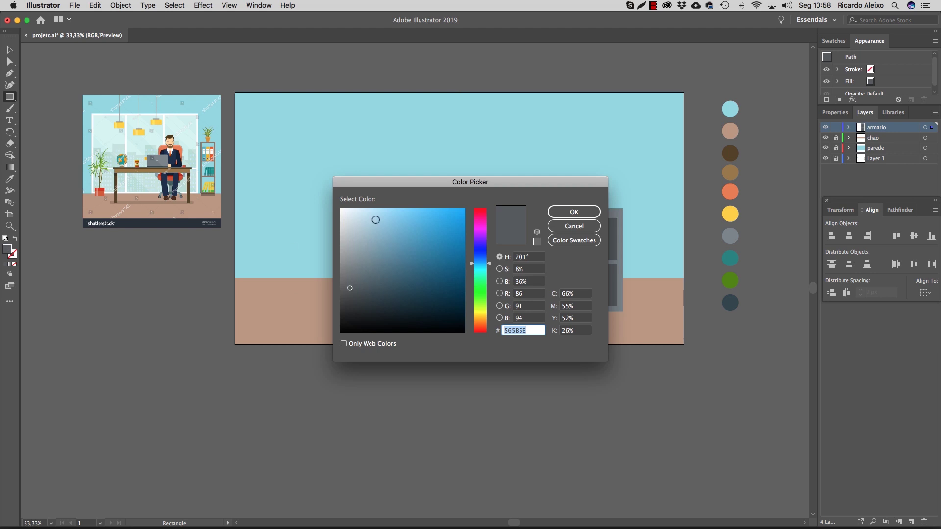
{"action": "left_click_drag", "start_coordinate": [349, 283], "coordinate": [348, 251]}
{"action": "left_click", "coordinate": [573, 212]}
{"action": "left_click", "coordinate": [10, 53]}
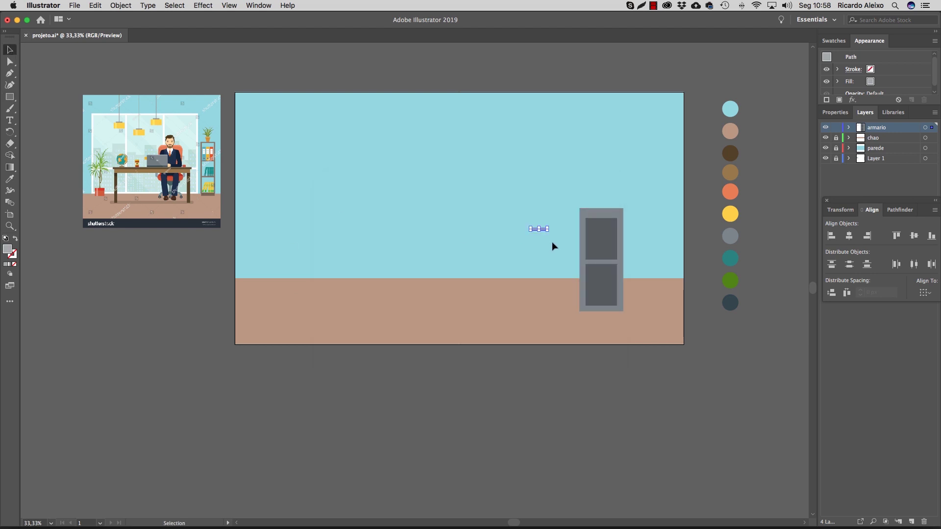
Step: Place the light grey handle near the upper door's top edge and a duplicate at the same spot on the lower door
{"action": "key", "text": "super+equal"}
{"action": "key", "text": "super+equal"}
{"action": "left_click_drag", "start_coordinate": [417, 280], "coordinate": [547, 366]}
{"action": "left_click", "coordinate": [478, 270]}
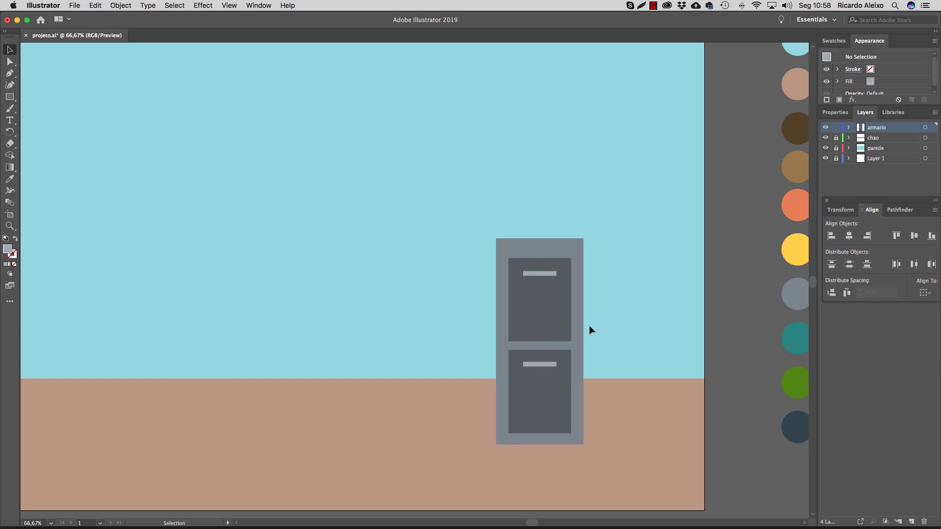
{"action": "key", "text": "super+minus"}
{"action": "key", "text": "super+equal"}
{"action": "key", "text": "super+equal"}
{"action": "key", "text": "super+minus"}
{"action": "key", "text": "super+minus"}
{"action": "key", "text": "super+equal"}
{"action": "key", "text": "super+equal"}
{"action": "key", "text": "super+minus"}
{"action": "key", "text": "super+minus"}
{"action": "key", "text": "super+minus"}
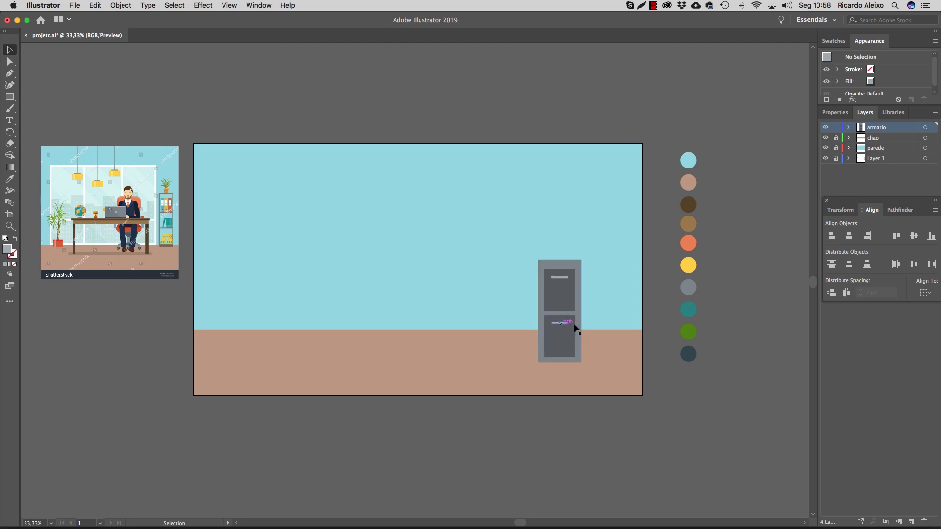
Step: Group all the cabinet's parts and shift the group slightly up and to the right
{"action": "left_click_drag", "start_coordinate": [584, 359], "coordinate": [590, 365]}
{"action": "right_click", "coordinate": [575, 291]}
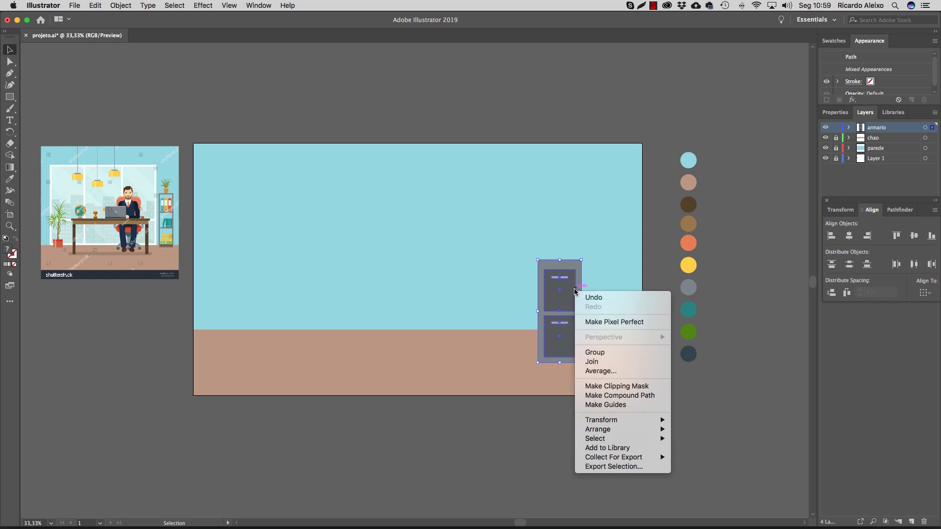
{"action": "left_click", "coordinate": [604, 354]}
{"action": "left_click_drag", "start_coordinate": [546, 326], "coordinate": [569, 301]}
{"action": "left_click_drag", "start_coordinate": [543, 265], "coordinate": [572, 291]}
{"action": "key", "text": "a"}
{"action": "key", "text": "v"}
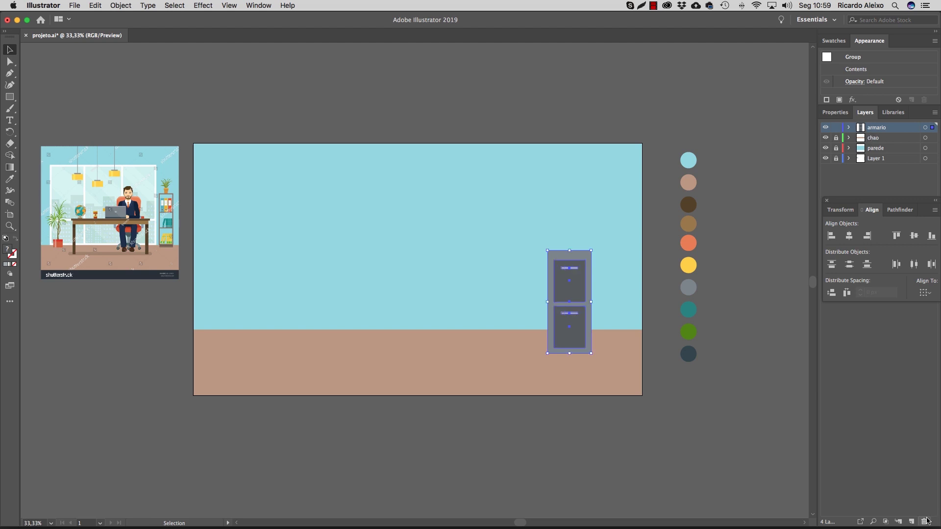
Step: Create a new layer above "armario" and name it "armario2"
{"action": "left_click", "coordinate": [911, 521]}
{"action": "double_click", "coordinate": [882, 129]}
{"action": "type", "text": "armario2"}
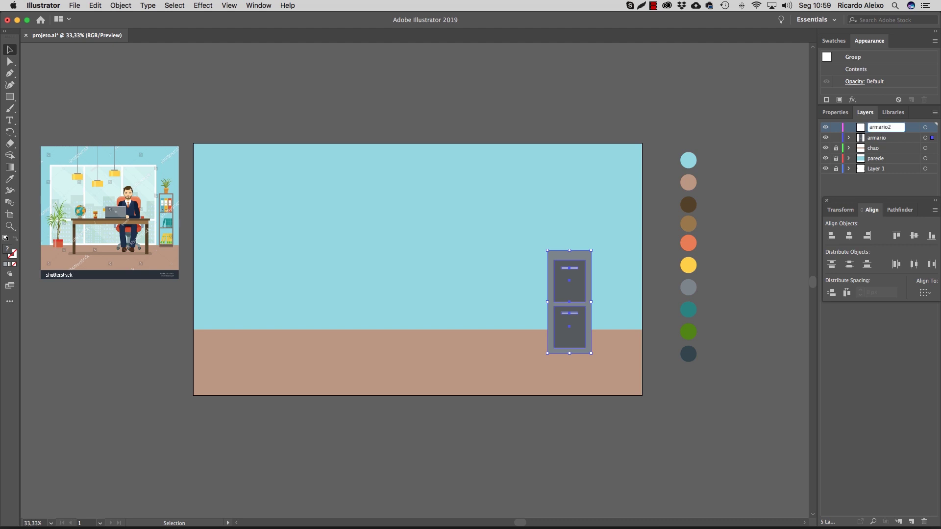
{"action": "key", "text": "Return"}
Step: Paste a cabinet copy into "armario2" at the artboard's left side, level with the original, and move the original closer to the right edge
{"action": "key", "text": "cmd+v"}
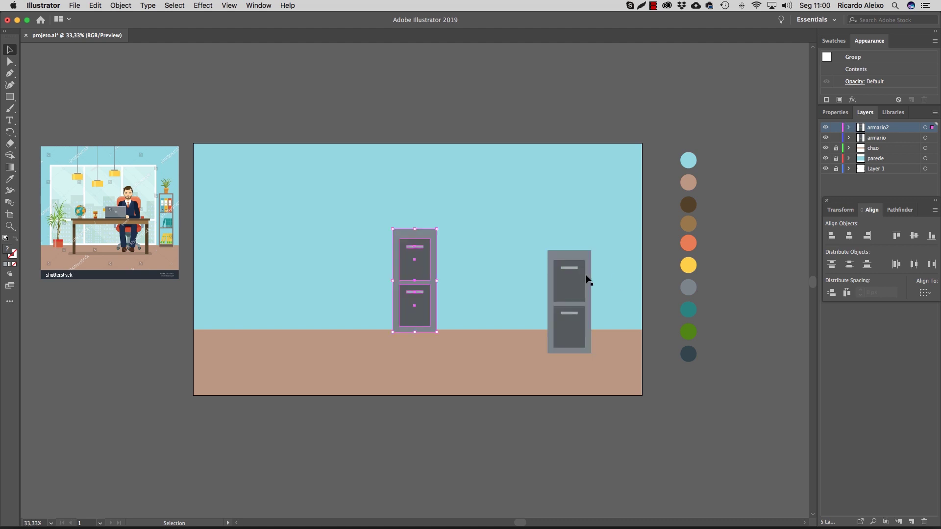
{"action": "left_click_drag", "start_coordinate": [404, 267], "coordinate": [225, 290]}
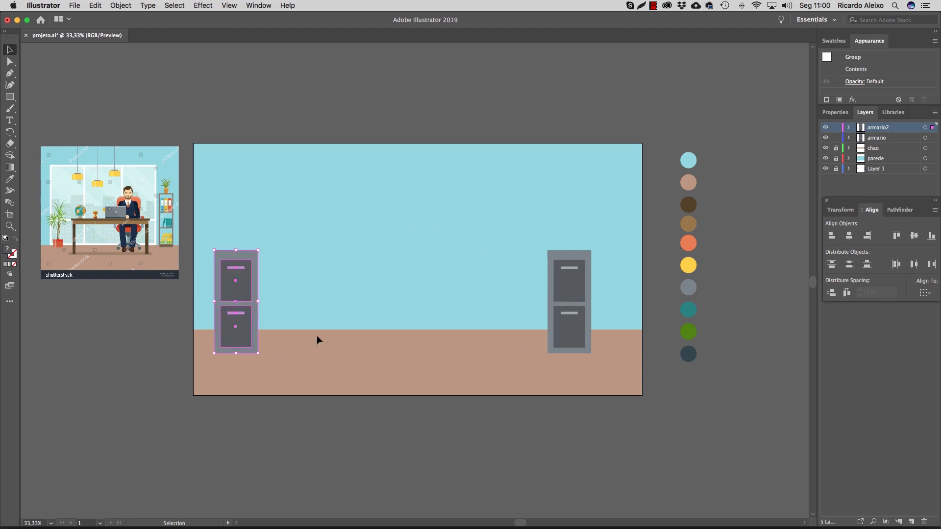
{"action": "left_click_drag", "start_coordinate": [568, 298], "coordinate": [601, 292]}
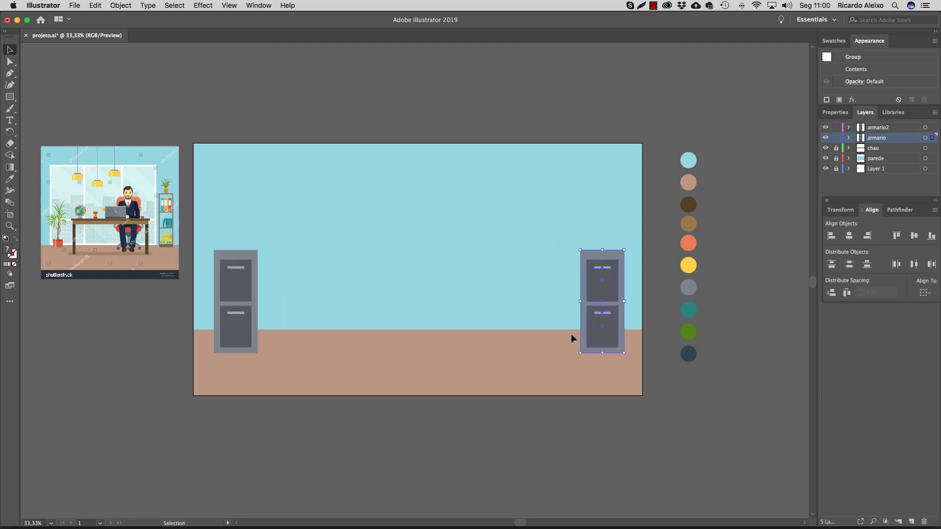
{"action": "left_click", "coordinate": [245, 290]}
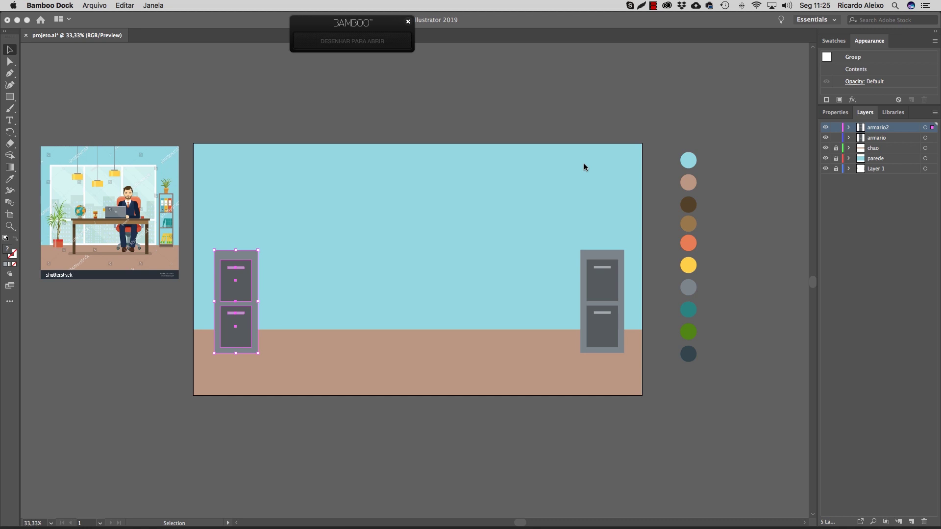
Step: Create a new layer above "armario2" and name it "bebedouro"
{"action": "left_click", "coordinate": [911, 525]}
{"action": "left_click", "coordinate": [912, 522]}
{"action": "double_click", "coordinate": [884, 127]}
{"action": "type", "text": "bebedouro"}
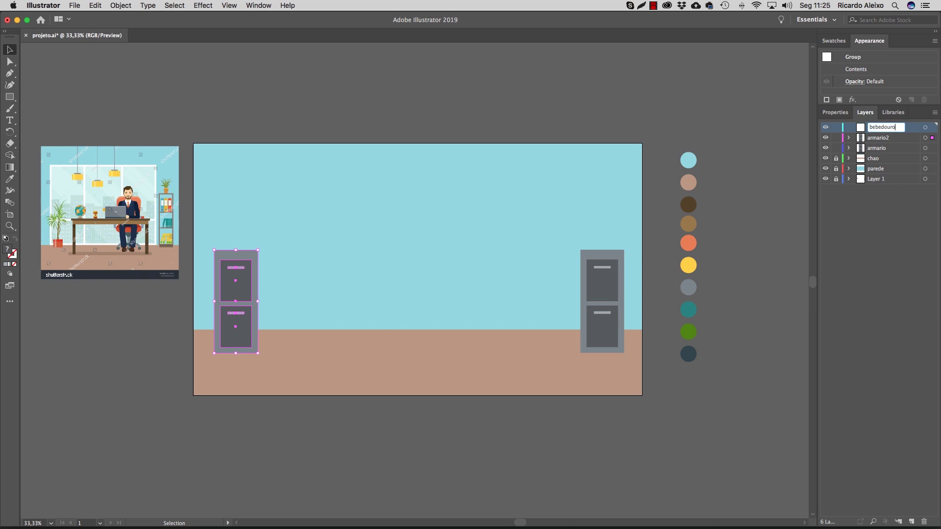
{"action": "key", "text": "Return"}
Step: Draw an upright rectangle for the water cooler's body, fill it white and place it just right of the left cabinet
{"action": "left_click", "coordinate": [10, 98]}
{"action": "left_click_drag", "start_coordinate": [11, 101], "coordinate": [42, 98]}
{"action": "left_click_drag", "start_coordinate": [319, 259], "coordinate": [354, 323]}
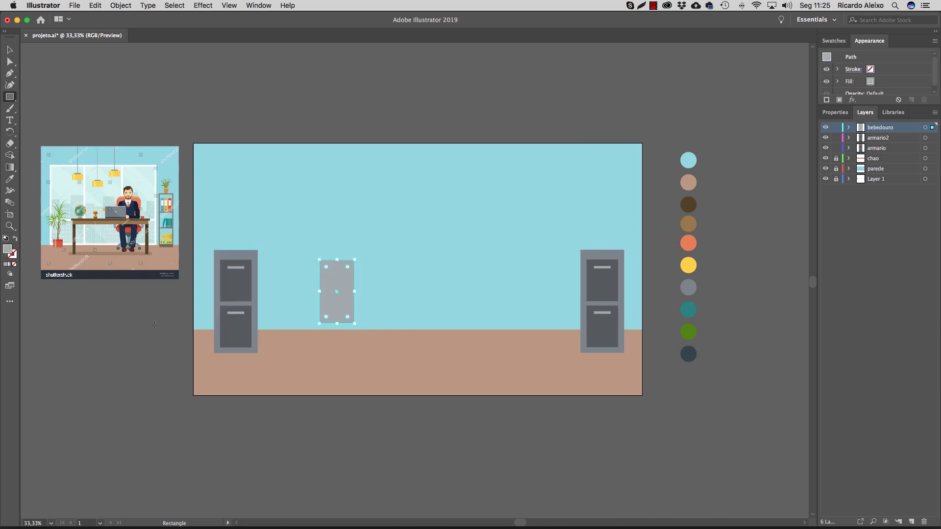
{"action": "double_click", "coordinate": [8, 250]}
{"action": "left_click_drag", "start_coordinate": [378, 239], "coordinate": [333, 208]}
{"action": "left_click", "coordinate": [573, 212]}
{"action": "key", "text": "v"}
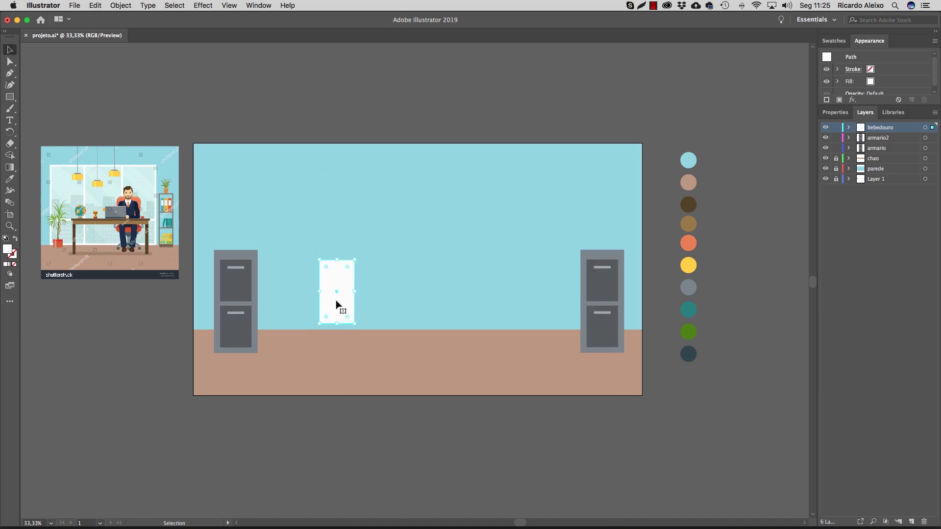
{"action": "mouse_move", "coordinate": [337, 285]}
{"action": "left_mouse_down"}
{"action": "mouse_move", "coordinate": [322, 312]}
{"action": "mouse_move", "coordinate": [293, 312]}
{"action": "mouse_move", "coordinate": [294, 343]}
{"action": "left_mouse_up"}
Step: Draw a smaller upright rectangle inside the white water cooler body and fill it with light grey
{"action": "key", "text": "m"}
{"action": "double_click", "coordinate": [7, 250]}
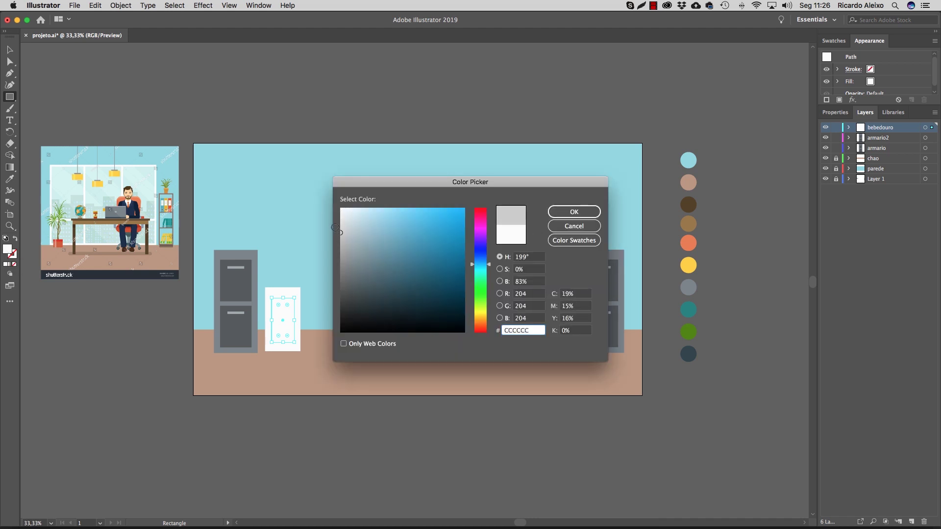
{"action": "left_click", "coordinate": [556, 212]}
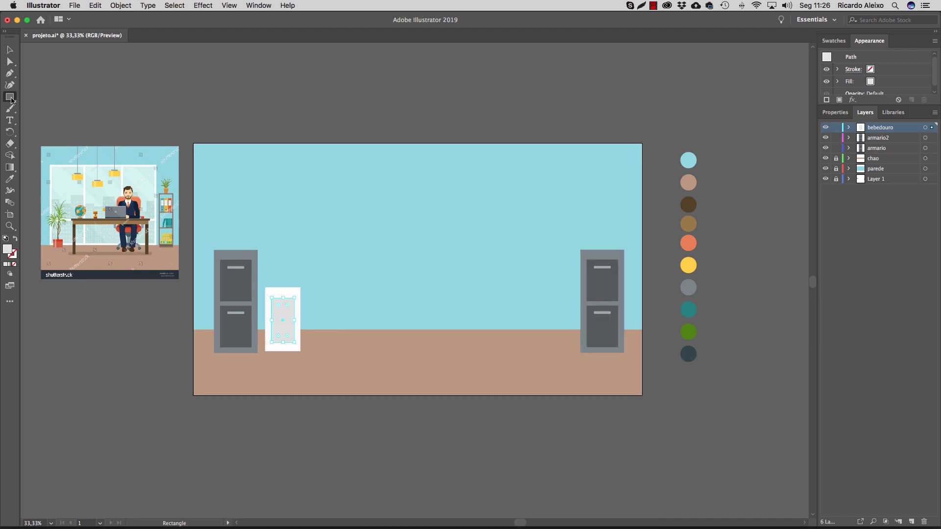
Step: Draw a small upright tap rectangle on the wall right of the water cooler and fill it with red FF0000
{"action": "double_click", "coordinate": [7, 250]}
{"action": "left_click_drag", "start_coordinate": [475, 240], "coordinate": [472, 206]}
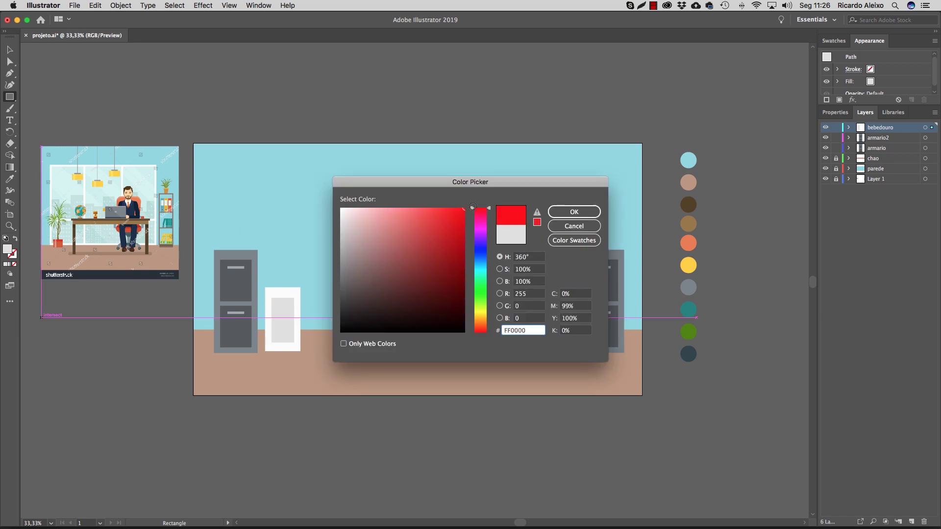
{"action": "left_click", "coordinate": [561, 212]}
{"action": "key", "text": "super+1"}
{"action": "key", "text": "v"}
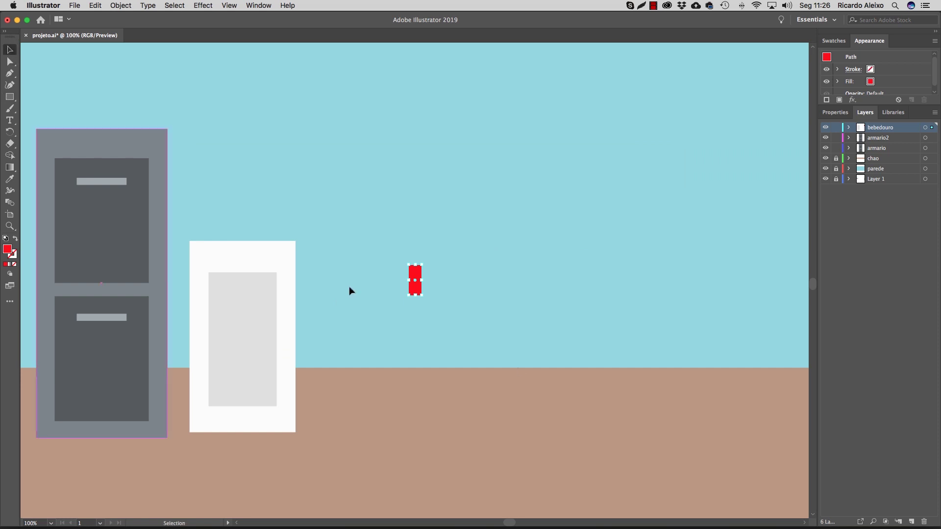
Step: Duplicate the red tap rectangle horizontally to the right and fill the copy with blue 4956FC
{"action": "left_click_drag", "start_coordinate": [414, 290], "coordinate": [449, 290]}
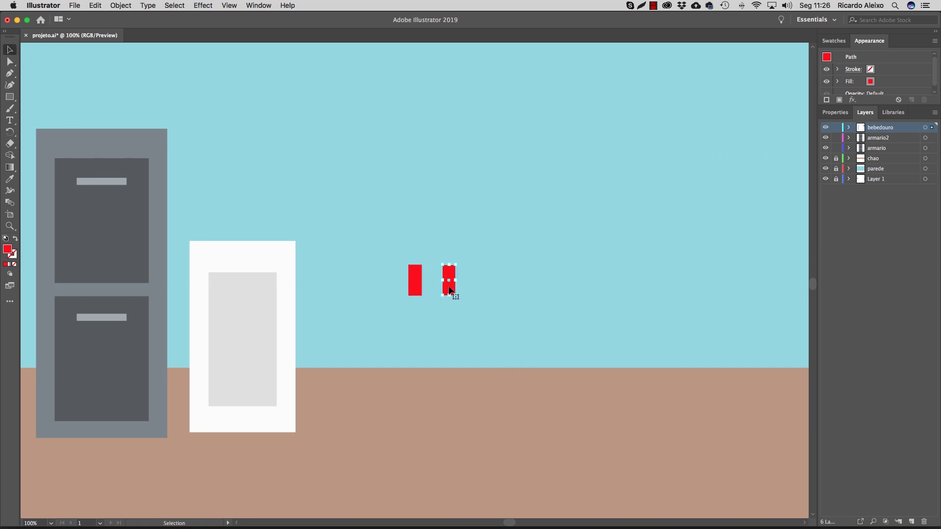
{"action": "double_click", "coordinate": [7, 251]}
{"action": "left_click", "coordinate": [480, 251]}
{"action": "left_click", "coordinate": [429, 209]}
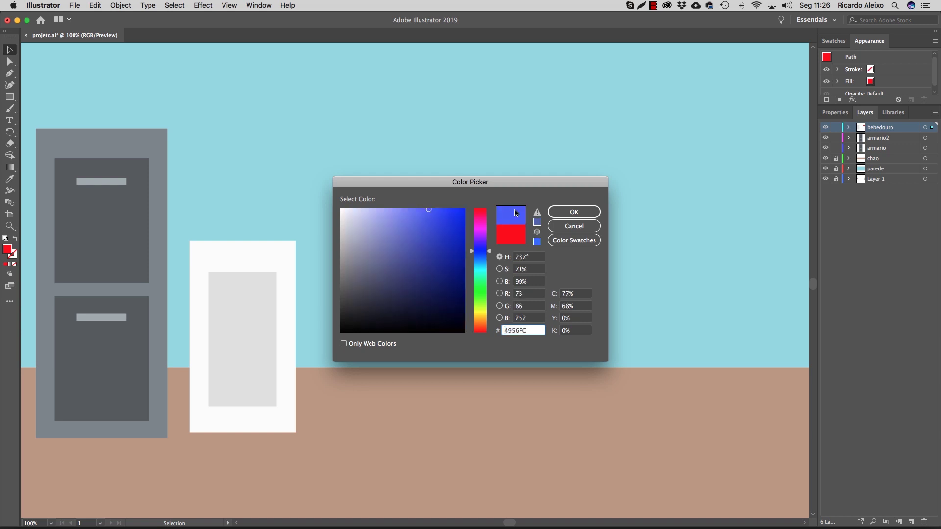
{"action": "left_click", "coordinate": [574, 212]}
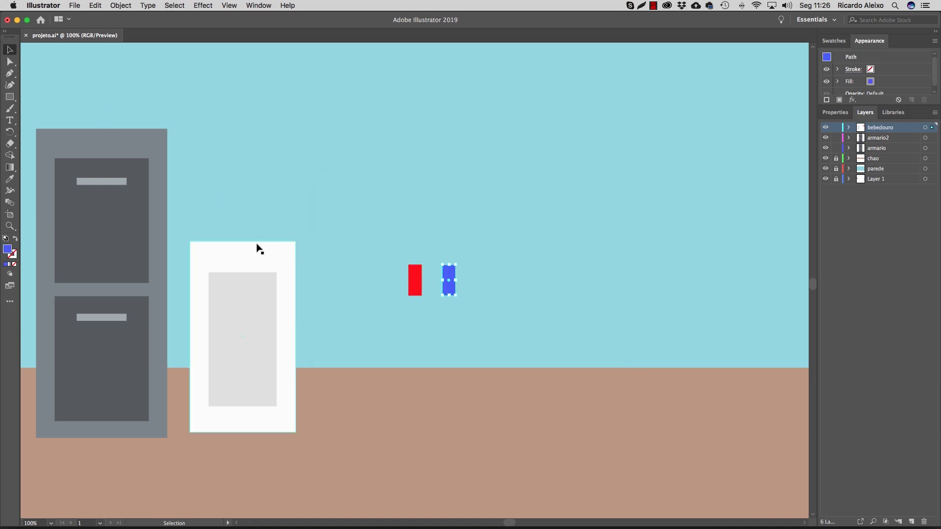
Step: Place the red and blue taps side by side at the same height on the water cooler's grey front
{"action": "left_click_drag", "start_coordinate": [415, 281], "coordinate": [226, 323]}
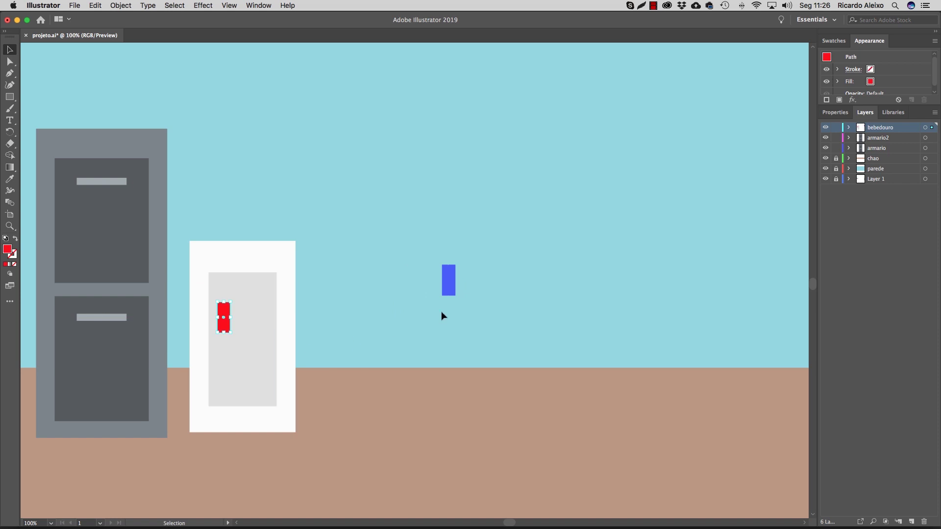
{"action": "left_click_drag", "start_coordinate": [451, 290], "coordinate": [259, 327]}
Step: Shrink the white water cooler body on all sides so only a narrow border surrounds the grey front
{"action": "left_click", "coordinate": [234, 269]}
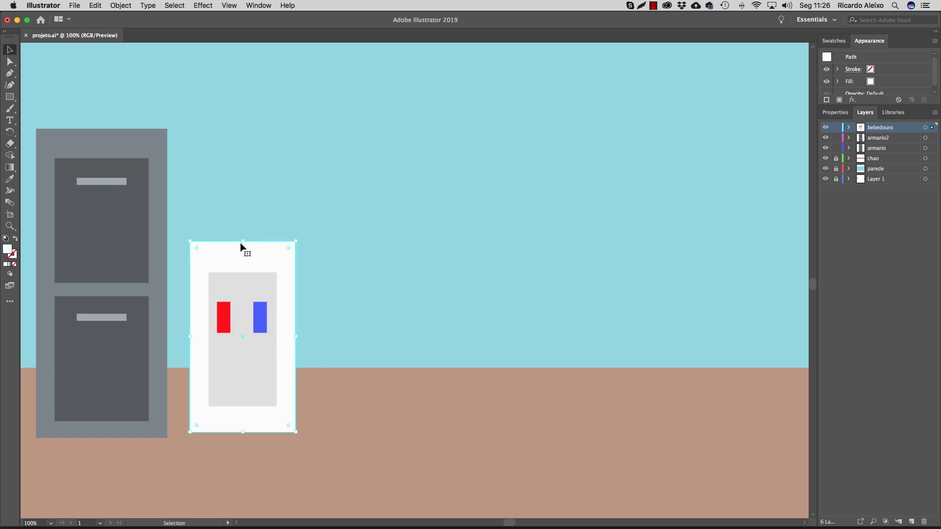
{"action": "left_click_drag", "start_coordinate": [243, 241], "coordinate": [242, 259]}
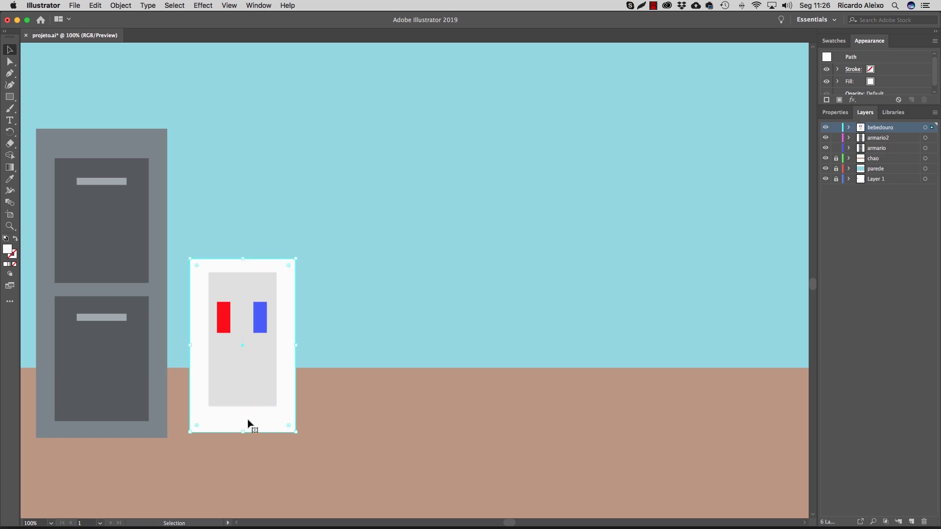
{"action": "left_click_drag", "start_coordinate": [243, 432], "coordinate": [245, 421]}
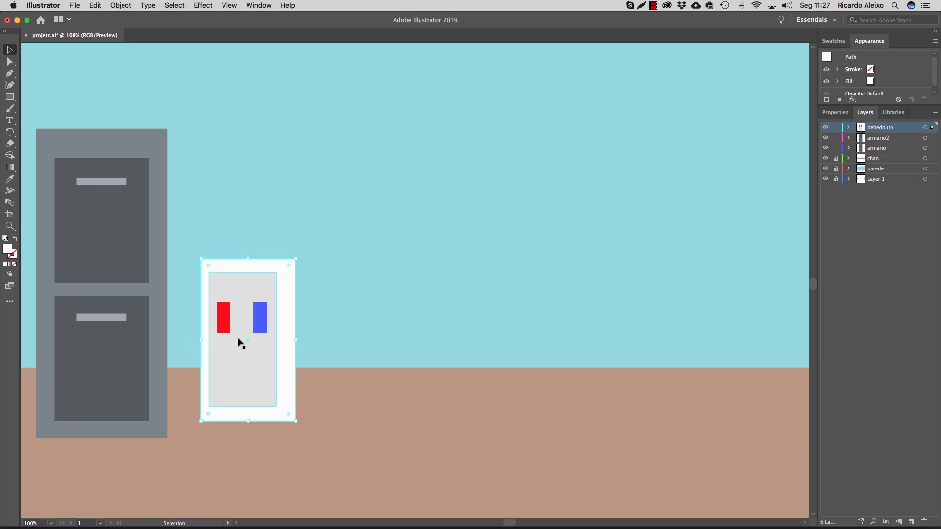
{"action": "left_click_drag", "start_coordinate": [296, 340], "coordinate": [286, 342]}
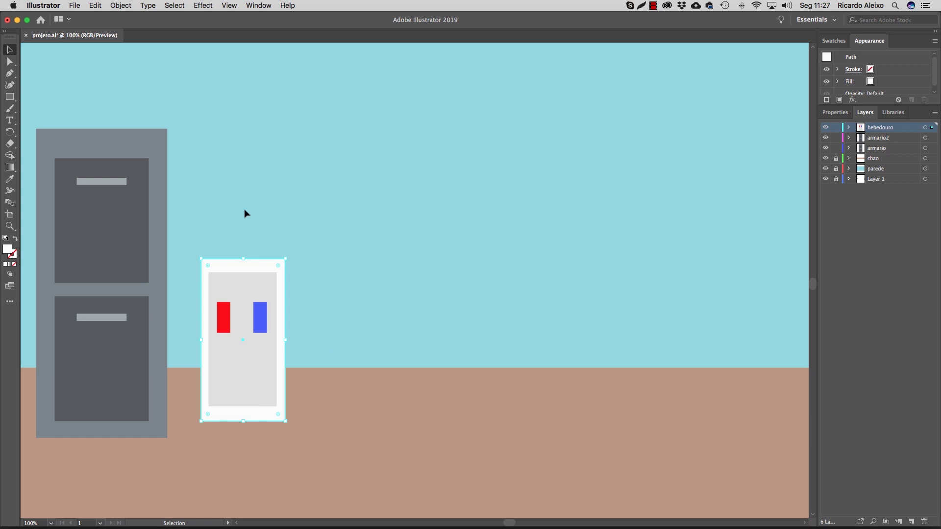
Step: Draw a small flat white rectangle centred on the water cooler body's top edge
{"action": "left_click", "coordinate": [9, 97]}
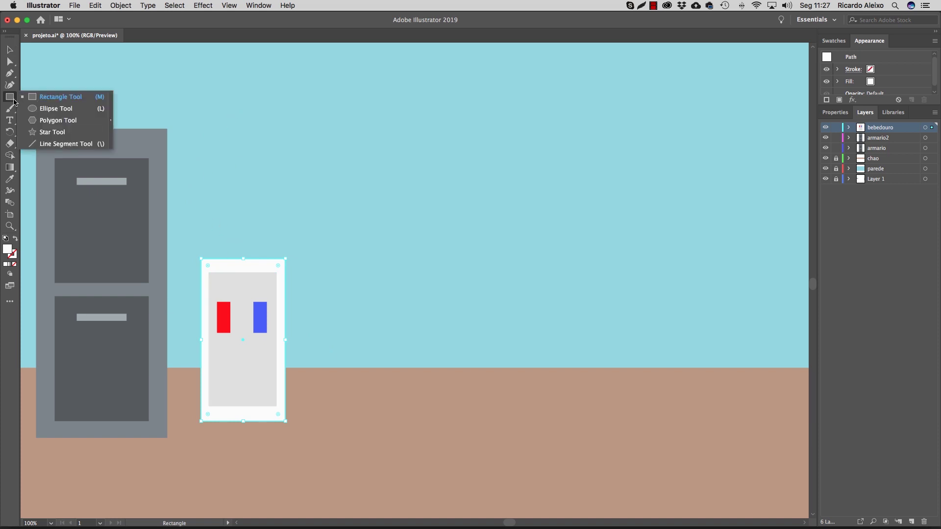
{"action": "left_click", "coordinate": [49, 96]}
{"action": "left_click_drag", "start_coordinate": [219, 246], "coordinate": [265, 259]}
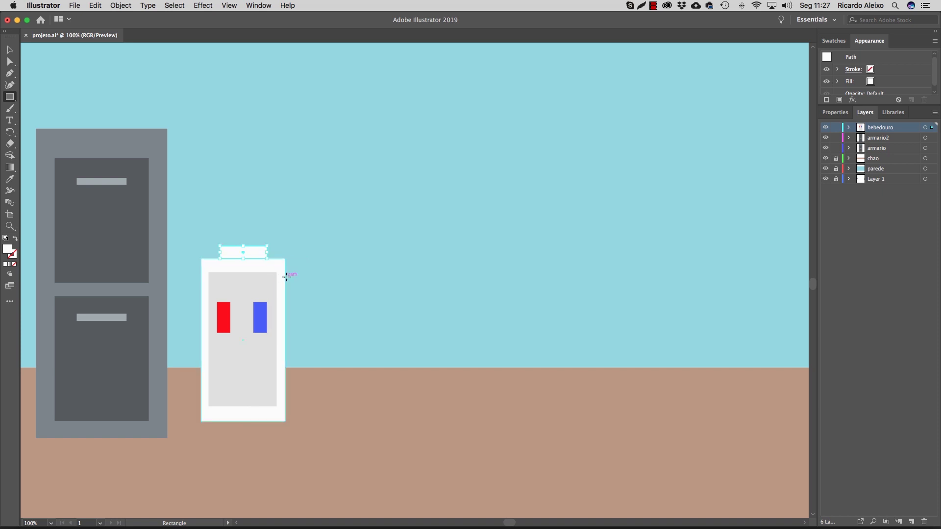
Step: Round the corners of the small white top rectangle and move it down until it overlaps the water cooler's body
{"action": "key", "text": "super+equal"}
{"action": "key", "text": "super+equal"}
{"action": "key", "text": "super+equal"}
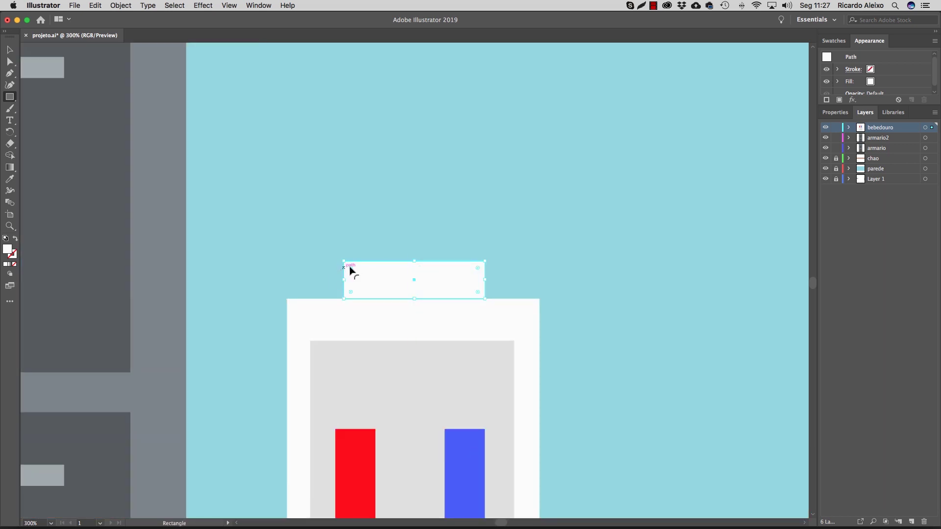
{"action": "left_click_drag", "start_coordinate": [352, 268], "coordinate": [356, 320]}
{"action": "key", "text": "v"}
{"action": "left_click_drag", "start_coordinate": [386, 276], "coordinate": [445, 304]}
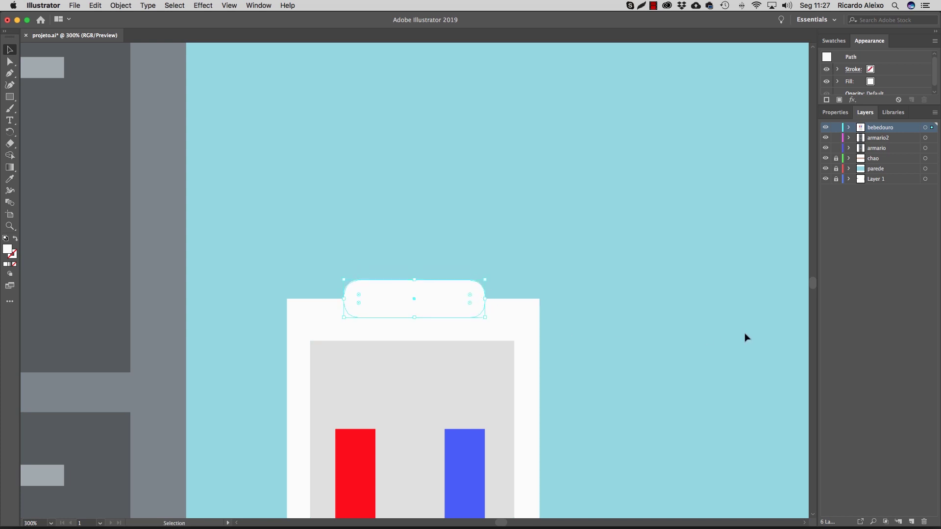
Step: Move the grey front and its red and blue taps together off the water cooler's white body onto the empty wall beside it
{"action": "left_click", "coordinate": [734, 358]}
{"action": "scroll", "coordinate": [664, 447], "scroll_direction": "down", "scroll_amount": 5}
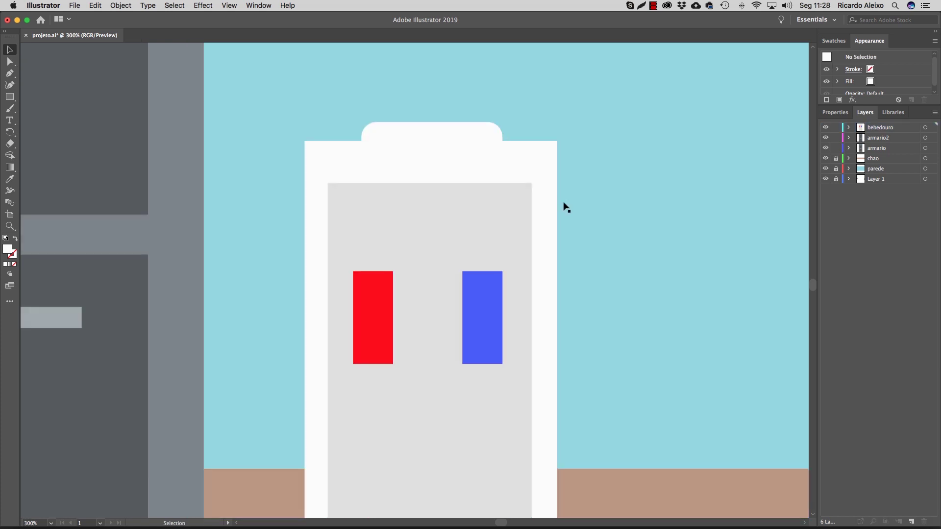
{"action": "left_click", "coordinate": [366, 310]}
{"action": "left_click", "coordinate": [473, 316], "text": "shift"}
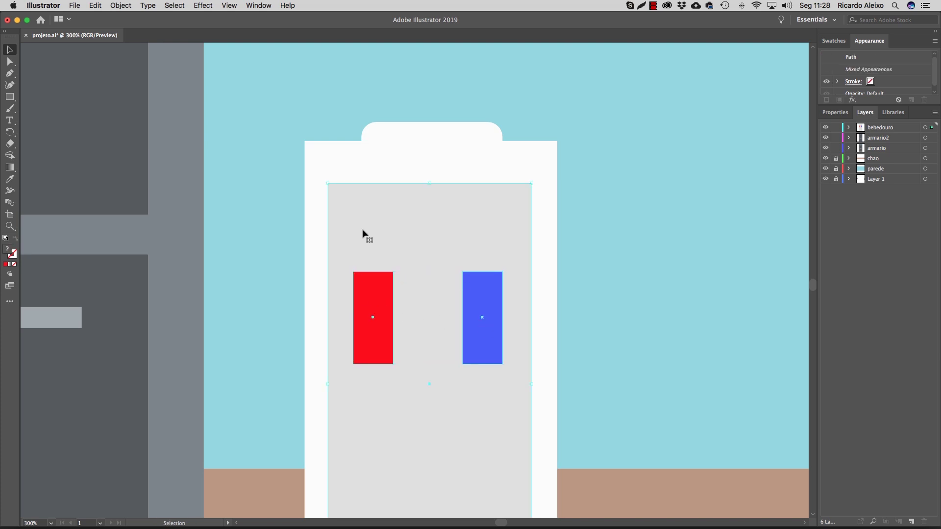
{"action": "left_click_drag", "start_coordinate": [399, 236], "coordinate": [625, 216]}
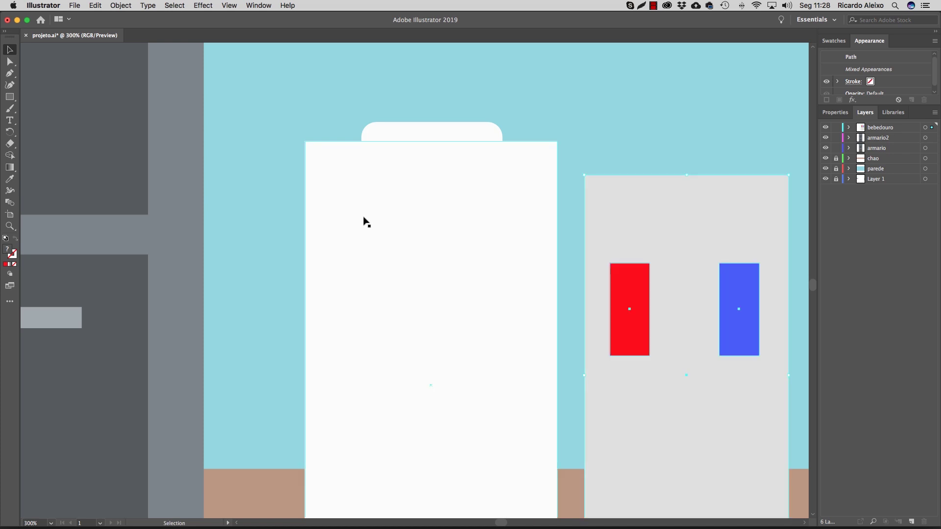
Step: Unite the white water cooler body and the rounded top piece into one shape with Pathfinder
{"action": "left_click", "coordinate": [439, 138]}
{"action": "left_click", "coordinate": [437, 194], "text": "shift"}
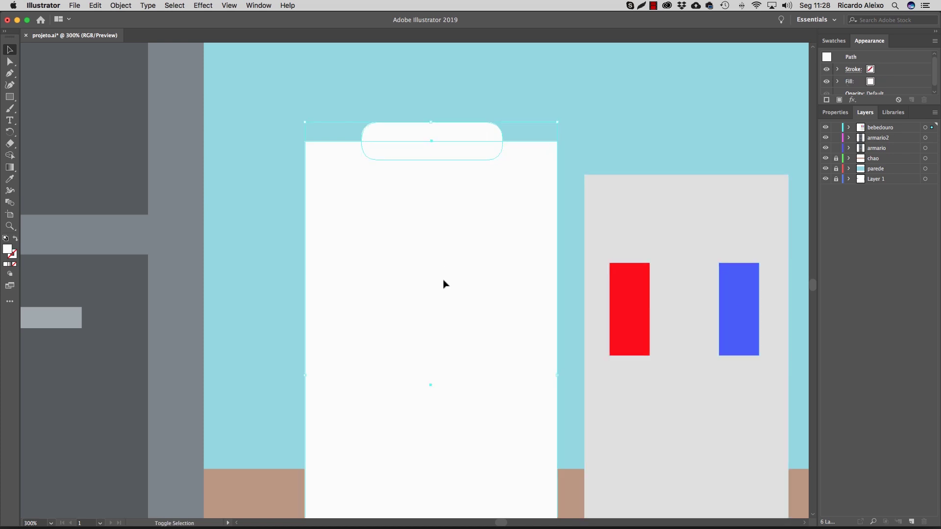
{"action": "left_click", "coordinate": [258, 5]}
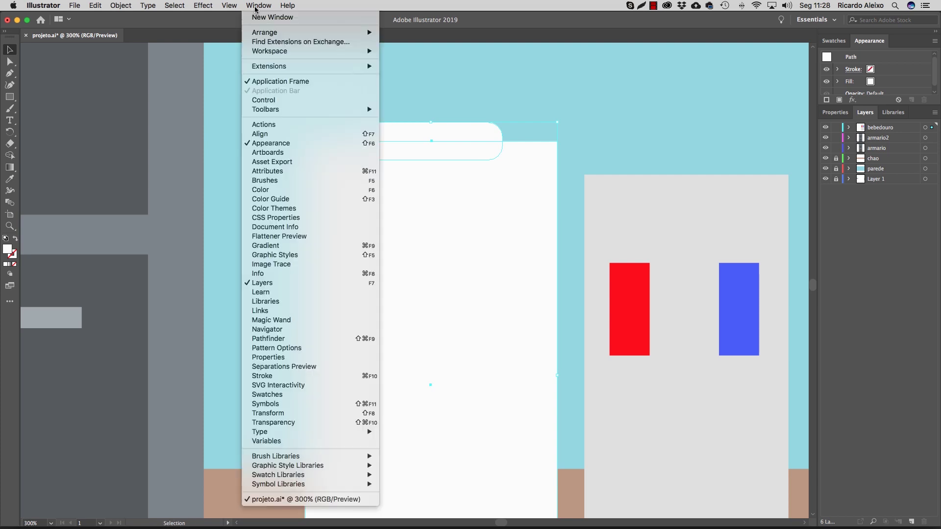
{"action": "left_click", "coordinate": [304, 338]}
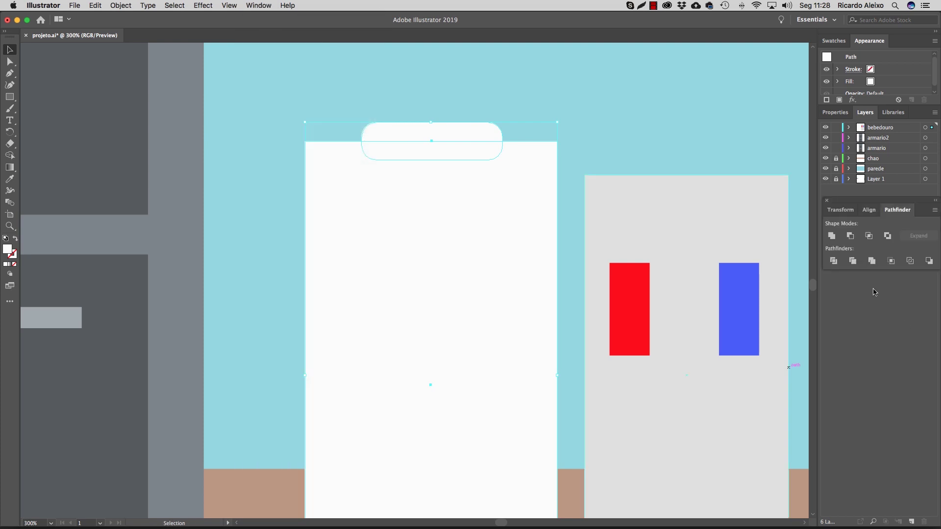
{"action": "left_click", "coordinate": [832, 237]}
{"action": "left_click_drag", "start_coordinate": [397, 149], "coordinate": [359, 167]}
{"action": "left_click_drag", "start_coordinate": [401, 207], "coordinate": [427, 189]}
{"action": "scroll", "coordinate": [564, 414], "scroll_direction": "down", "scroll_amount": 2}
{"action": "scroll", "coordinate": [563, 414], "scroll_direction": "left", "scroll_amount": 1}
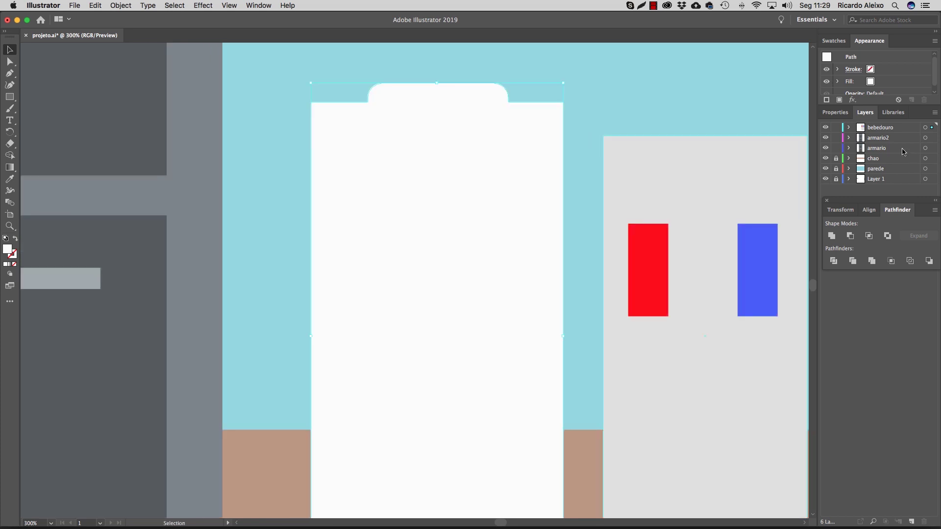
Step: Send the united white body behind the other bebedouro objects and move the grey front and both taps back onto it
{"action": "left_click", "coordinate": [850, 128]}
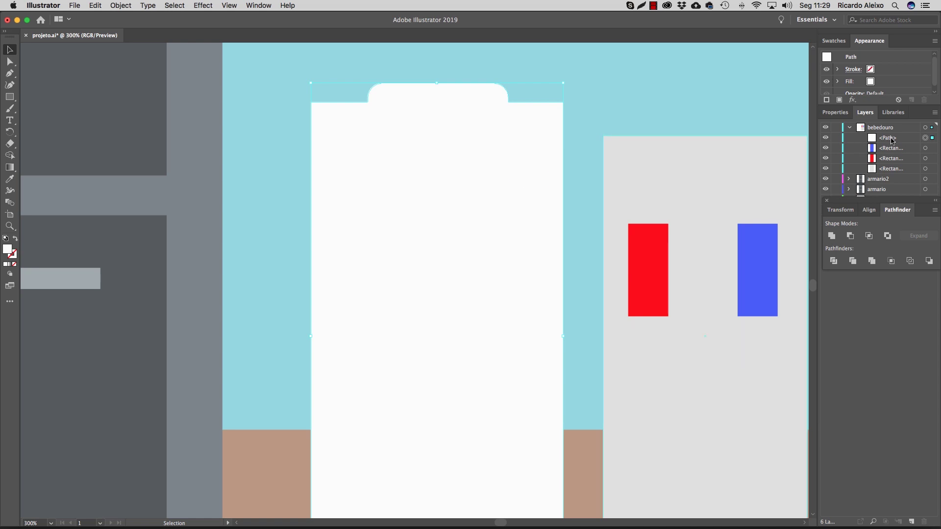
{"action": "left_click_drag", "start_coordinate": [896, 141], "coordinate": [891, 171]}
{"action": "left_click", "coordinate": [637, 283]}
{"action": "left_click", "coordinate": [746, 287], "text": "shift"}
{"action": "left_click", "coordinate": [696, 185], "text": "shift"}
{"action": "left_click_drag", "start_coordinate": [717, 180], "coordinate": [452, 175]}
{"action": "scroll", "coordinate": [487, 190], "scroll_direction": "down", "scroll_amount": 3}
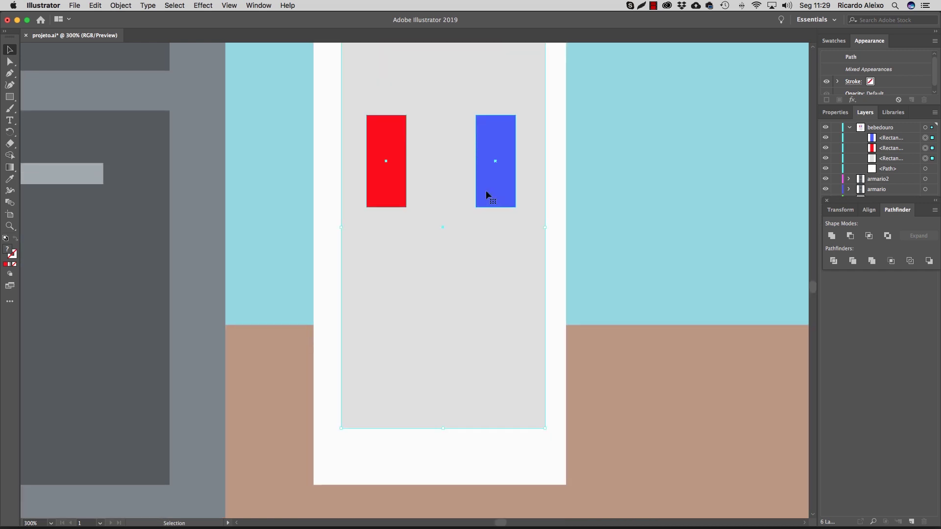
{"action": "scroll", "coordinate": [486, 190], "scroll_direction": "up", "scroll_amount": 3}
{"action": "key", "text": "a"}
{"action": "scroll", "coordinate": [484, 190], "scroll_direction": "down", "scroll_amount": 2}
{"action": "key", "text": "v"}
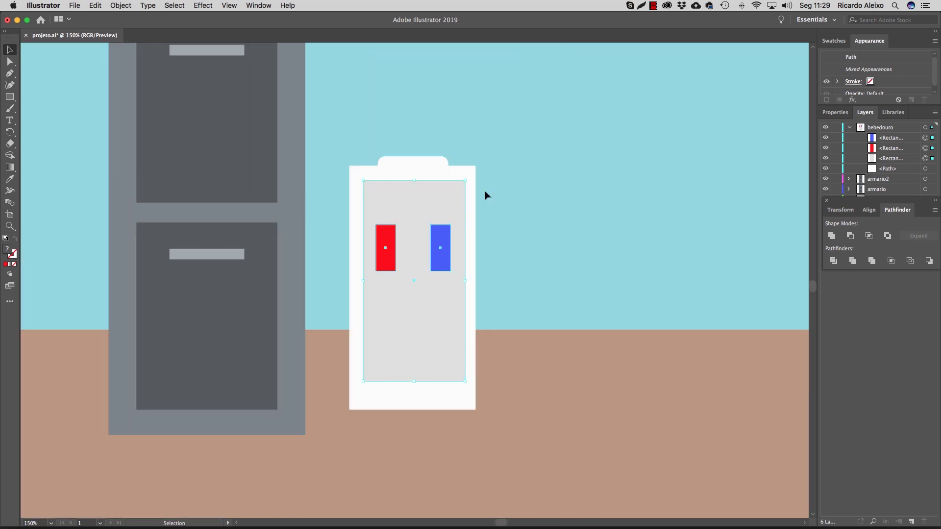
{"action": "scroll", "coordinate": [352, 137], "scroll_direction": "up", "scroll_amount": 3}
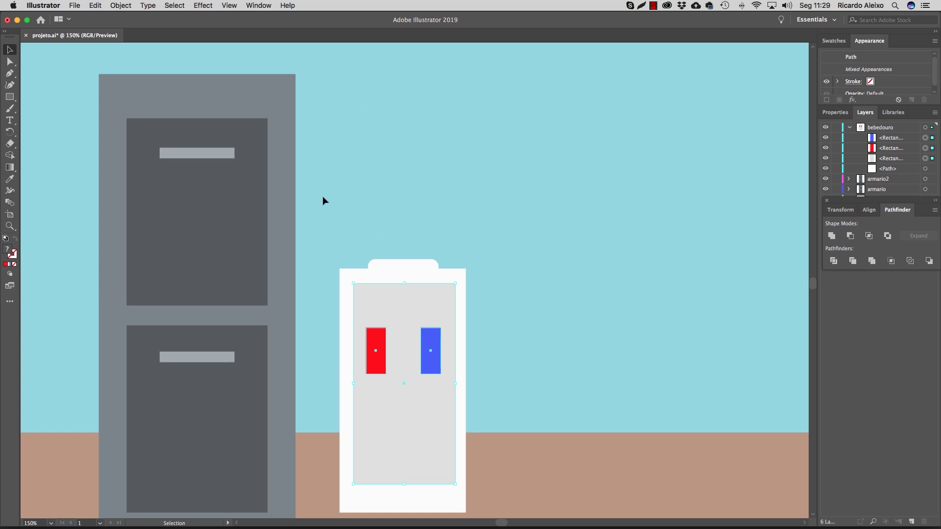
Step: Draw an upright rectangle above the water cooler for the bottle and fill it with medium blue
{"action": "left_click", "coordinate": [9, 96]}
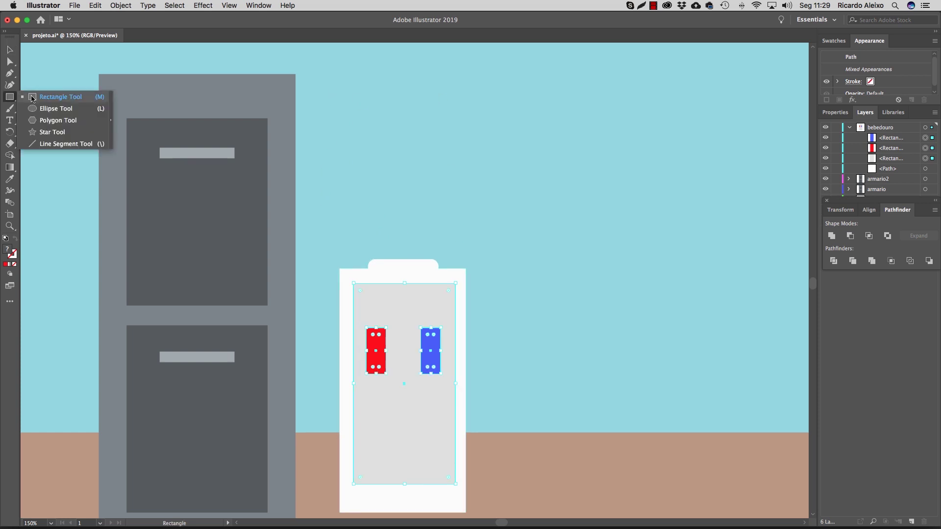
{"action": "left_click", "coordinate": [32, 98]}
{"action": "left_click_drag", "start_coordinate": [354, 100], "coordinate": [450, 240]}
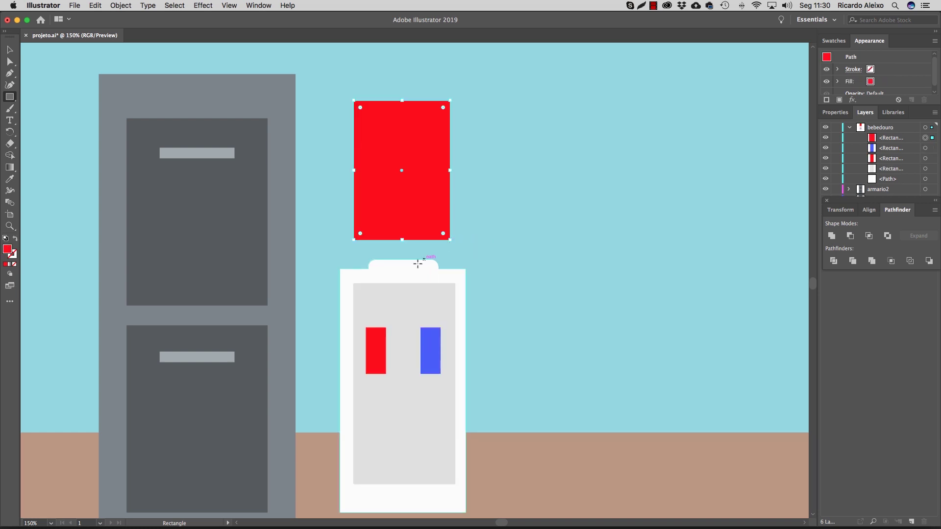
{"action": "double_click", "coordinate": [8, 251]}
{"action": "left_click_drag", "start_coordinate": [490, 279], "coordinate": [471, 241]}
{"action": "left_click", "coordinate": [568, 211]}
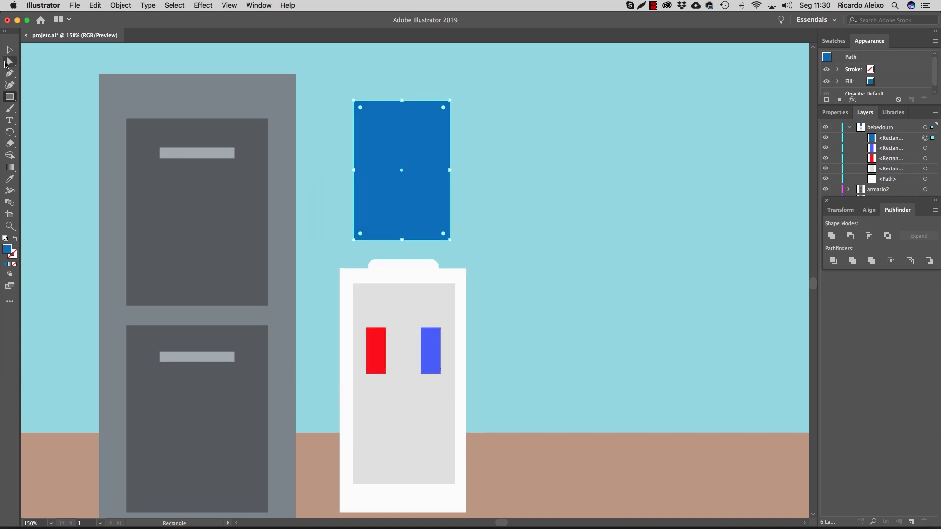
Step: Draw a flat horizontal band wider than the bottle beside it, fully round its ends and fill it with darker blue
{"action": "left_click_drag", "start_coordinate": [483, 184], "coordinate": [612, 207]}
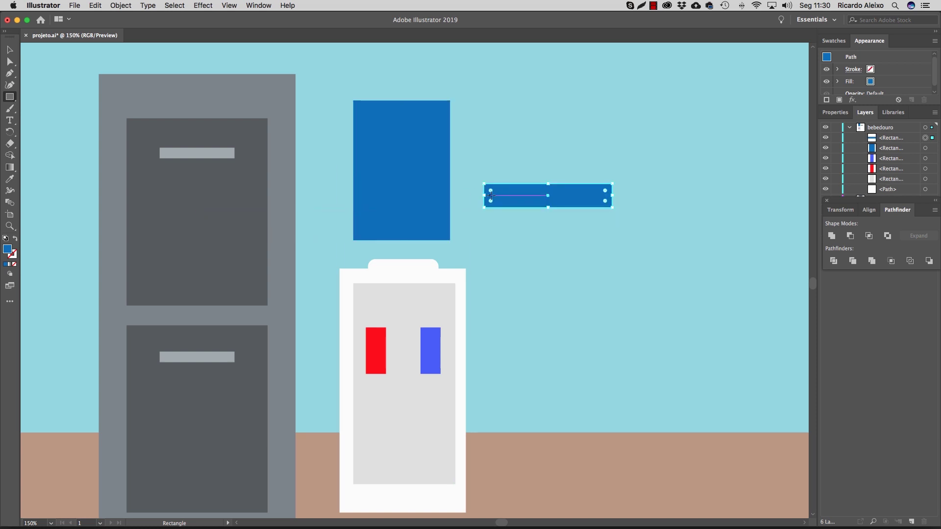
{"action": "left_click_drag", "start_coordinate": [491, 191], "coordinate": [512, 190]}
{"action": "double_click", "coordinate": [7, 249]}
{"action": "left_click_drag", "start_coordinate": [462, 247], "coordinate": [466, 265]}
{"action": "left_click", "coordinate": [574, 211]}
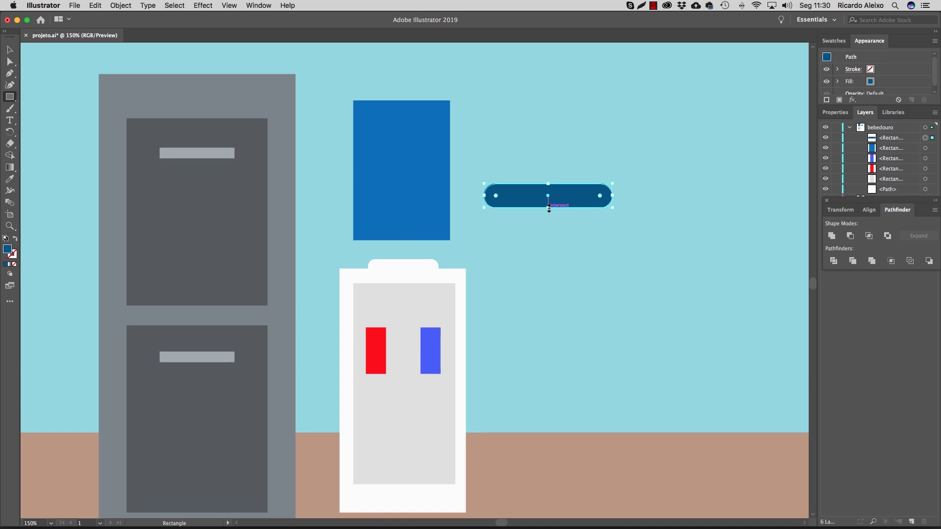
Step: Place the dark blue band across the bottle's upper part and a copy of it across the lower part
{"action": "left_click", "coordinate": [10, 49]}
{"action": "left_click_drag", "start_coordinate": [564, 200], "coordinate": [422, 141]}
{"action": "left_click", "coordinate": [490, 274]}
Step: Round the blue bottle's corners and move the bottle with both bands down onto the water cooler's top
{"action": "left_click", "coordinate": [385, 162]}
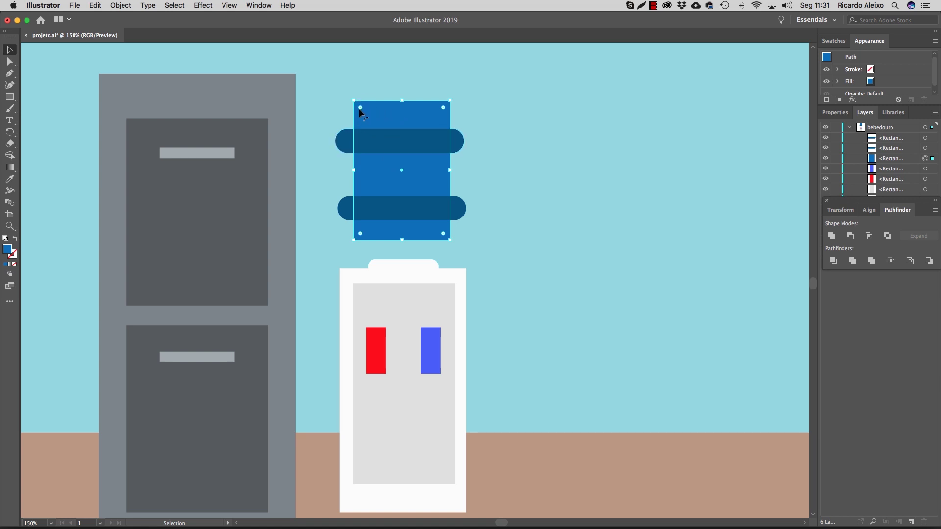
{"action": "left_click_drag", "start_coordinate": [360, 107], "coordinate": [466, 223]}
{"action": "left_click", "coordinate": [437, 325]}
{"action": "left_click_drag", "start_coordinate": [419, 172], "coordinate": [419, 223]}
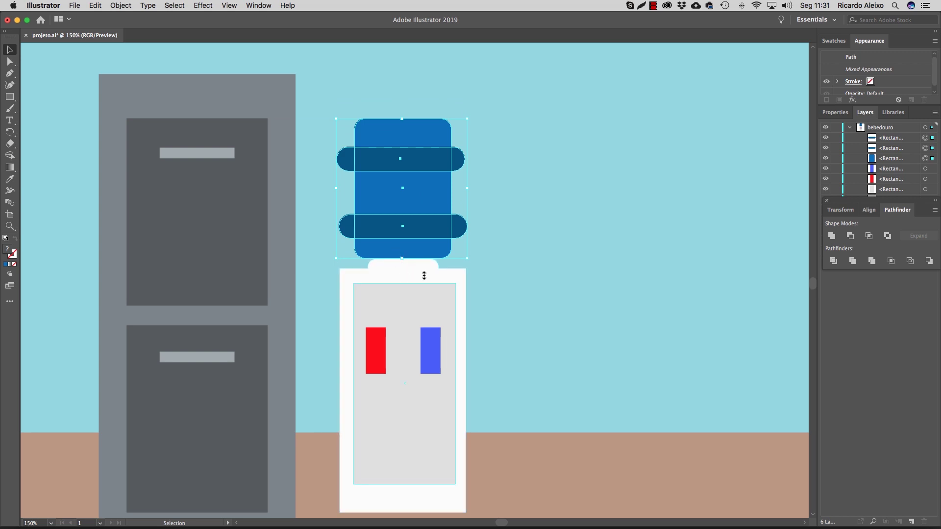
{"action": "left_click", "coordinate": [502, 291]}
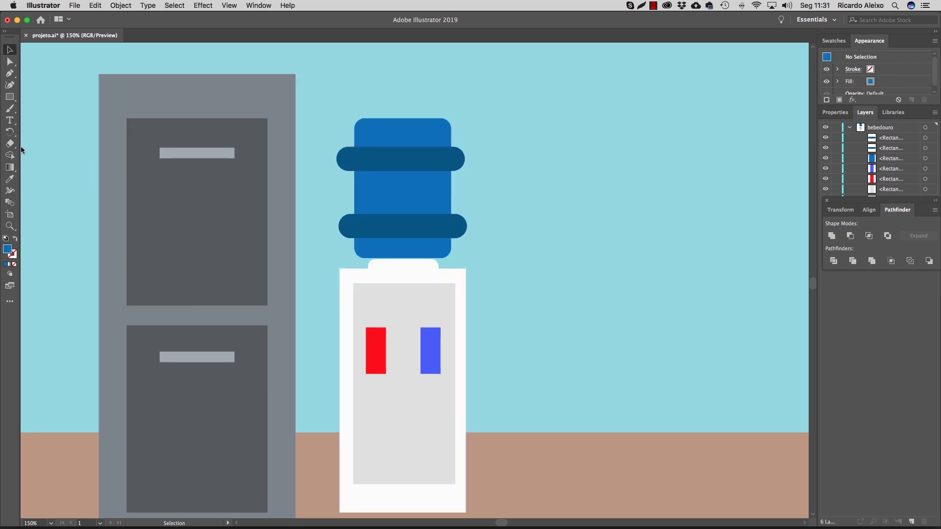
Step: Draw a small circle near the bottle's left edge between the two bands and fill it with light blue
{"action": "left_click_drag", "start_coordinate": [9, 97], "coordinate": [38, 108]}
{"action": "left_click", "coordinate": [10, 98]}
{"action": "mouse_move", "coordinate": [366, 181]}
{"action": "left_mouse_down"}
{"action": "mouse_move", "coordinate": [387, 204]}
{"action": "mouse_move", "coordinate": [379, 193]}
{"action": "left_mouse_up"}
{"action": "double_click", "coordinate": [8, 249]}
{"action": "mouse_move", "coordinate": [461, 244]}
{"action": "left_mouse_down"}
{"action": "mouse_move", "coordinate": [452, 216]}
{"action": "mouse_move", "coordinate": [416, 212]}
{"action": "left_mouse_up"}
{"action": "key", "text": "Return"}
{"action": "left_click", "coordinate": [10, 50]}
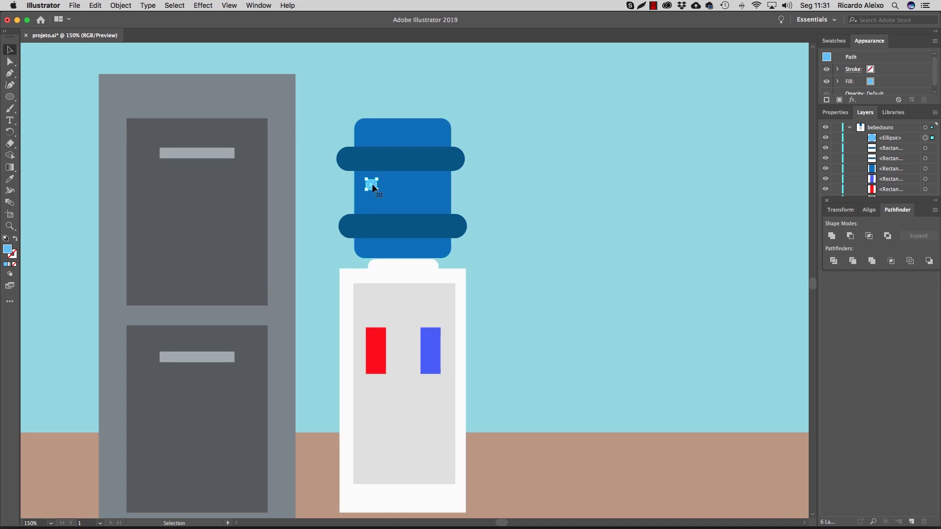
Step: Duplicate the light blue circle as a smaller one and place it just below and right of the first as a highlight
{"action": "left_click_drag", "start_coordinate": [376, 196], "coordinate": [378, 202]}
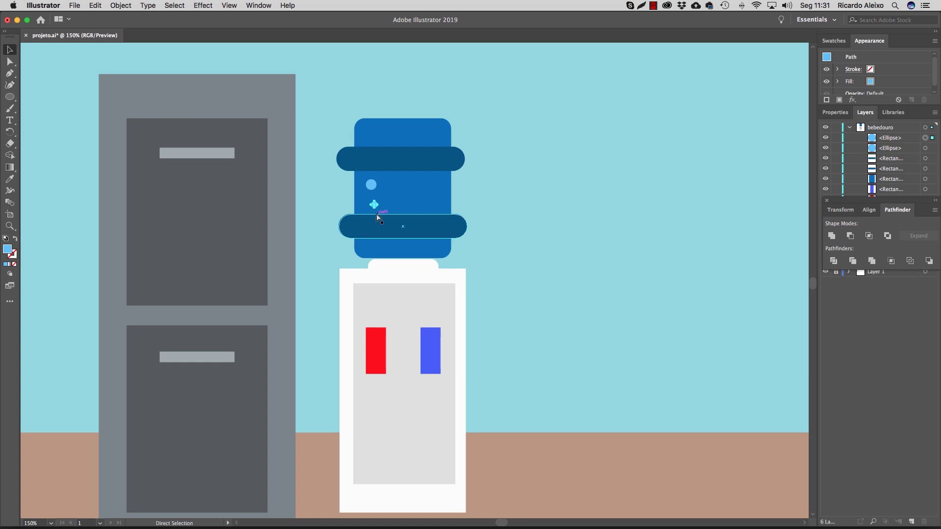
{"action": "key", "text": "super+equal"}
{"action": "key", "text": "super+equal"}
{"action": "key", "text": "super+equal"}
{"action": "key", "text": "super+equal"}
{"action": "left_click_drag", "start_coordinate": [414, 293], "coordinate": [422, 242]}
{"action": "key", "text": "super+minus"}
{"action": "key", "text": "super+minus"}
{"action": "key", "text": "super+minus"}
{"action": "left_click", "coordinate": [560, 250]}
{"action": "key", "text": "super+minus"}
{"action": "key", "text": "super+minus"}
{"action": "key", "text": "super+minus"}
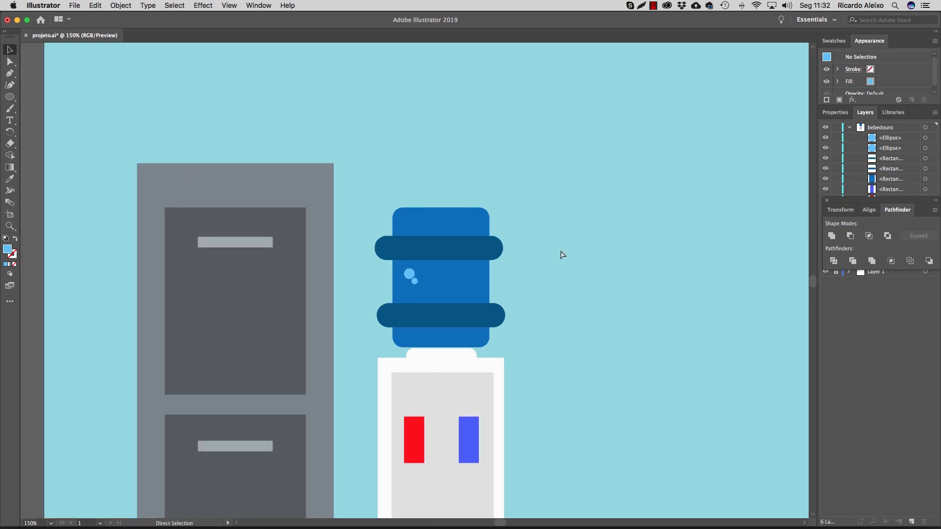
Step: Group all water cooler parts and move the group down until its base lines up with the cabinet's base
{"action": "left_click_drag", "start_coordinate": [388, 234], "coordinate": [475, 411]}
{"action": "right_click", "coordinate": [418, 357]}
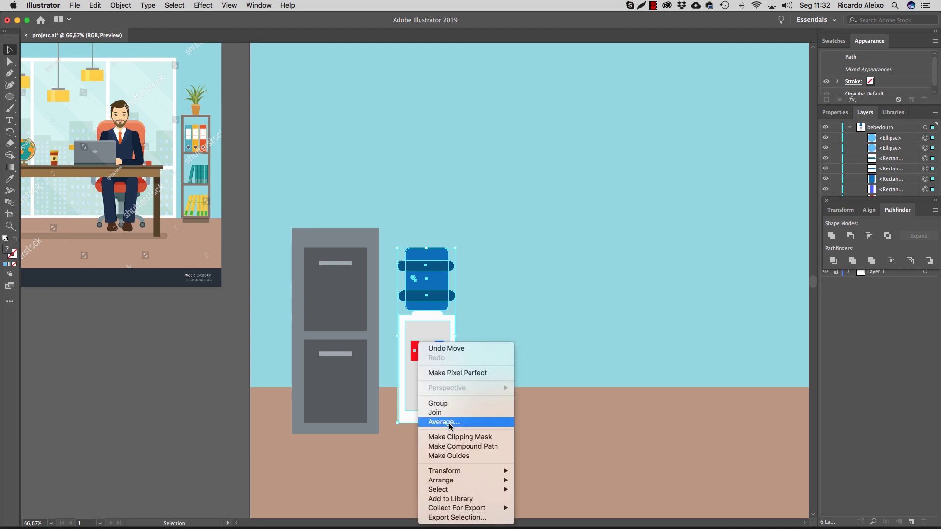
{"action": "left_click", "coordinate": [438, 403]}
{"action": "left_click_drag", "start_coordinate": [435, 333], "coordinate": [426, 344]}
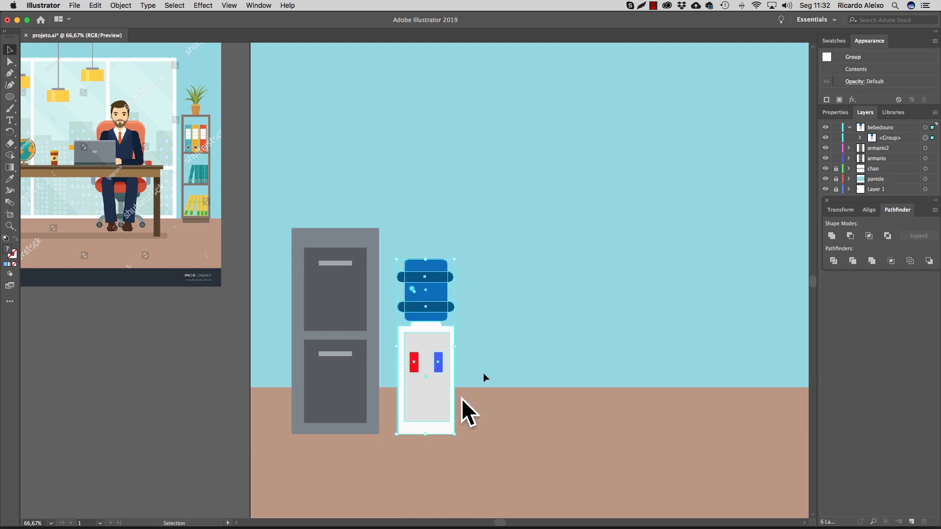
{"action": "left_click", "coordinate": [519, 347]}
{"action": "key", "text": "super+minus"}
{"action": "key", "text": "super+minus"}
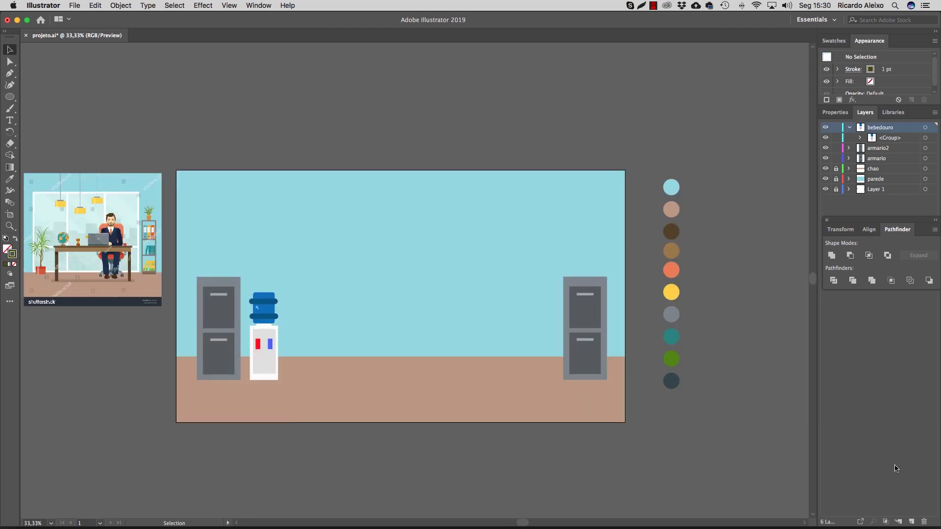
Step: Add a new layer above bebedouro and name it vaso
{"action": "left_click", "coordinate": [911, 522]}
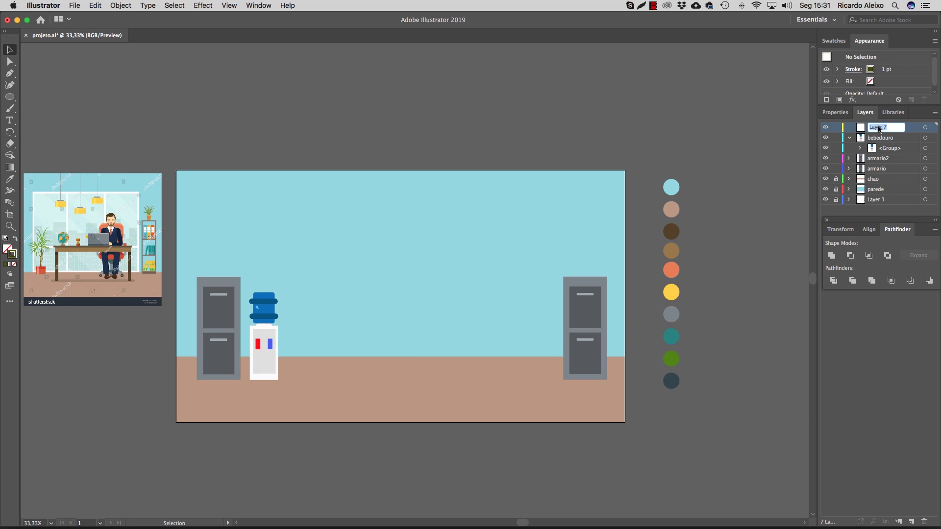
{"action": "type", "text": "vaso"}
{"action": "left_click", "coordinate": [154, 68]}
Step: Draw a square on the wall in the vaso layer with no stroke and the dark brown fill 494000
{"action": "left_click_drag", "start_coordinate": [12, 97], "coordinate": [38, 99]}
{"action": "left_click_drag", "start_coordinate": [390, 226], "coordinate": [448, 283]}
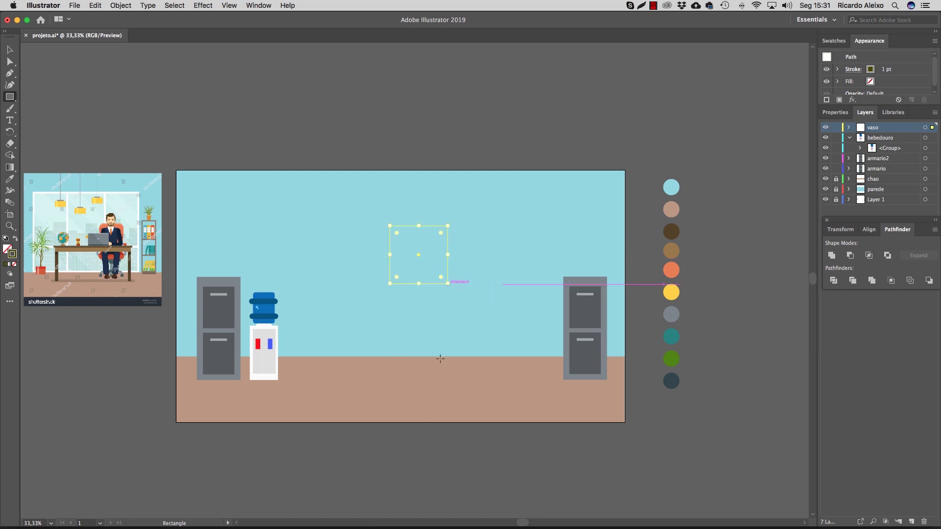
{"action": "left_click", "coordinate": [14, 264]}
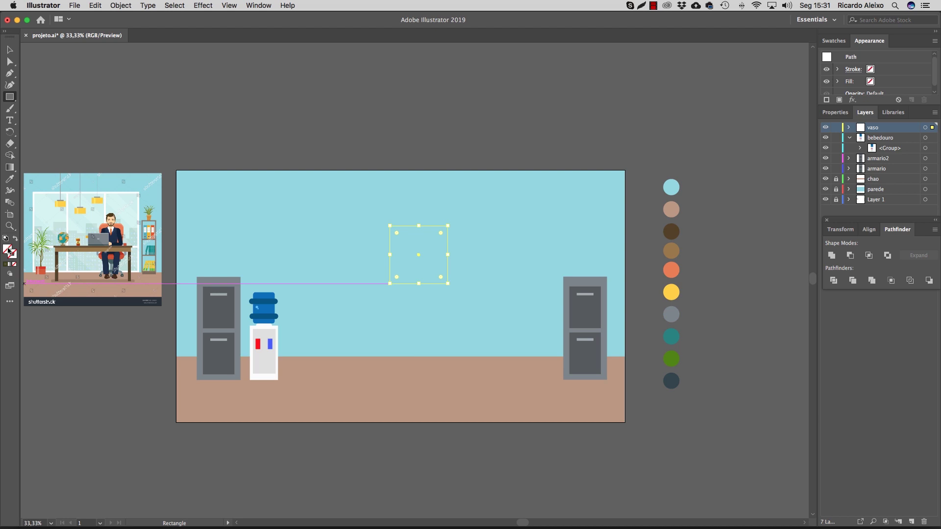
{"action": "double_click", "coordinate": [9, 250]}
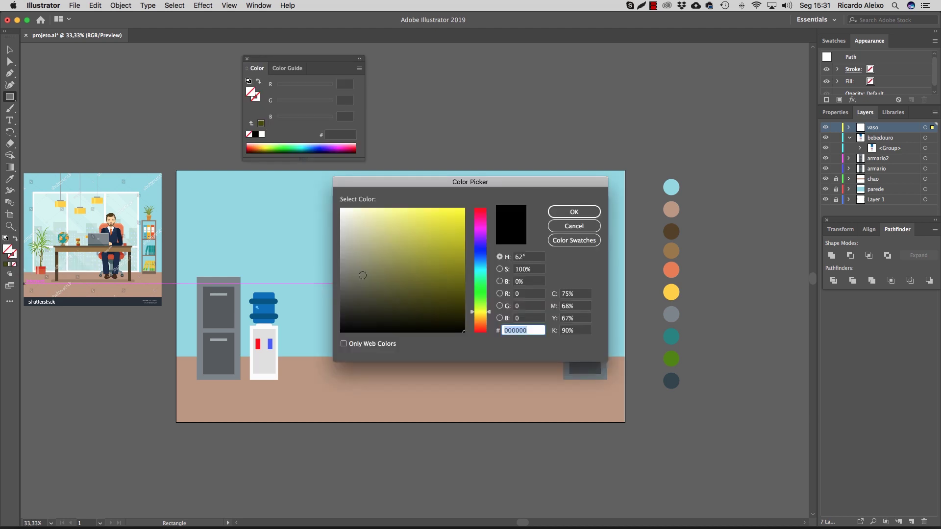
{"action": "mouse_move", "coordinate": [361, 273]}
{"action": "left_mouse_down"}
{"action": "mouse_move", "coordinate": [468, 287]}
{"action": "mouse_move", "coordinate": [484, 316]}
{"action": "mouse_move", "coordinate": [495, 315]}
{"action": "left_mouse_up"}
{"action": "left_click_drag", "start_coordinate": [456, 280], "coordinate": [466, 297]}
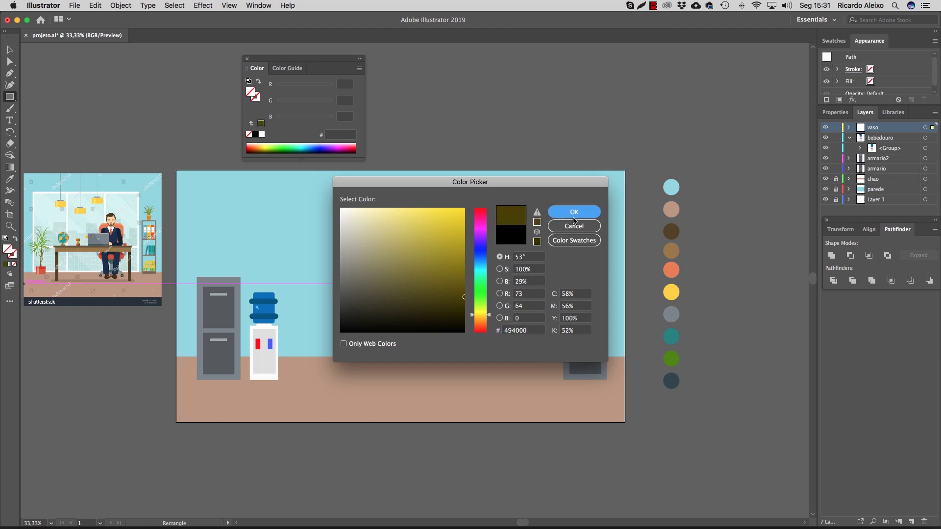
{"action": "left_click", "coordinate": [574, 212]}
{"action": "left_click", "coordinate": [247, 59]}
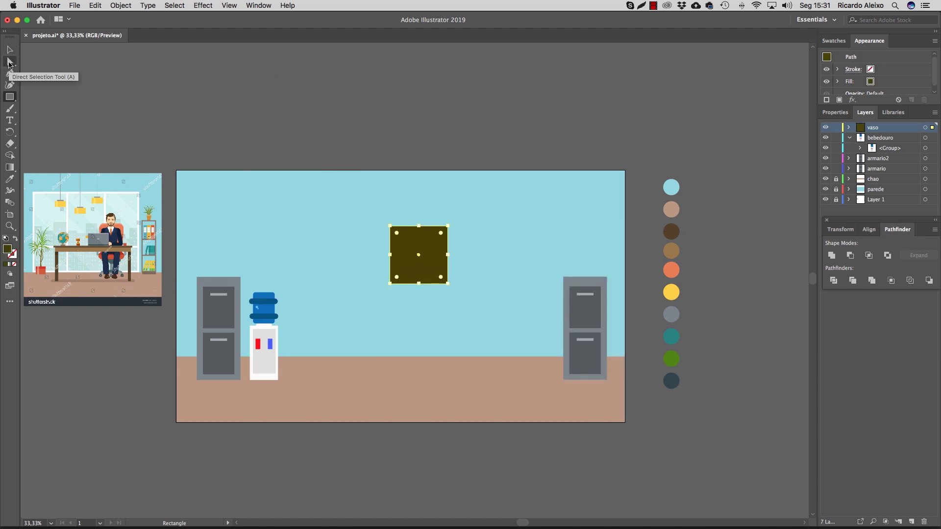
Step: Taper the brown square into a pot shape by moving its two bottom corners inward symmetrically
{"action": "left_click", "coordinate": [10, 63]}
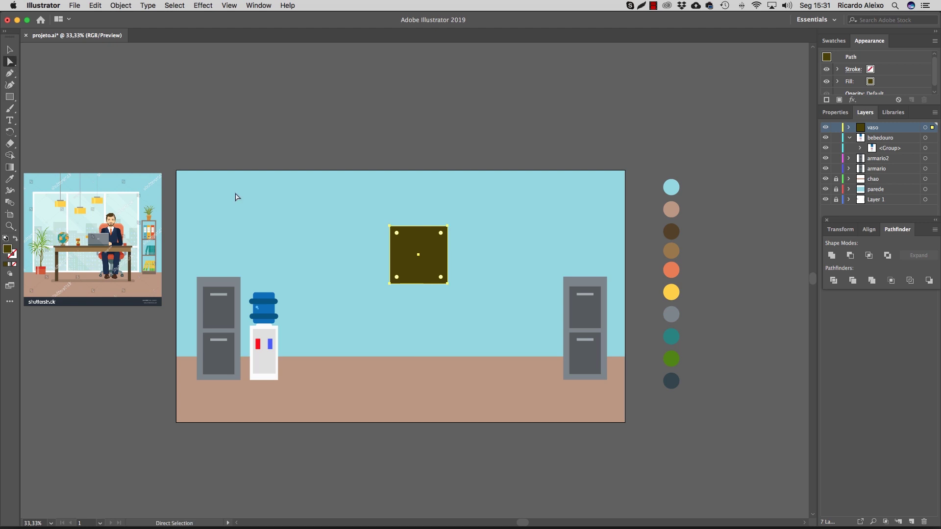
{"action": "key", "text": "super+equal"}
{"action": "key", "text": "super+equal"}
{"action": "key", "text": "super+equal"}
{"action": "key", "text": "super+equal"}
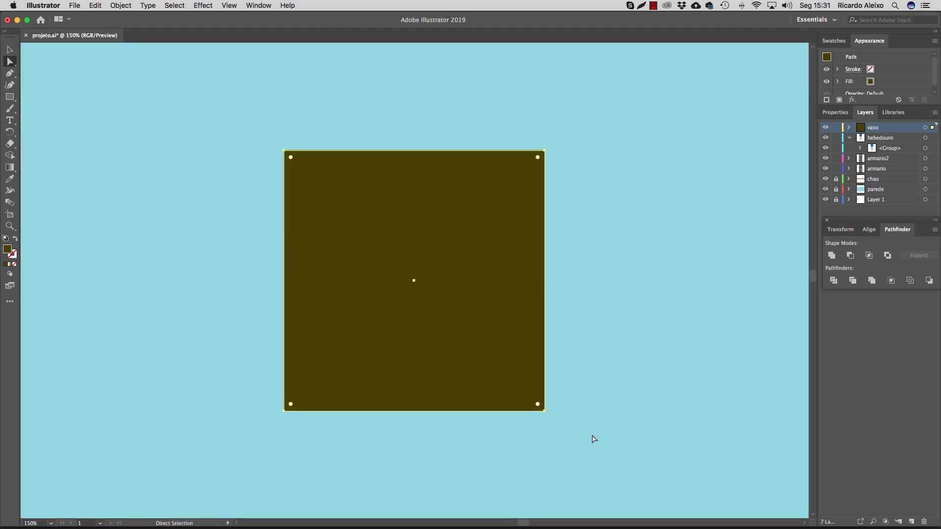
{"action": "left_click", "coordinate": [544, 410]}
{"action": "left_click_drag", "start_coordinate": [545, 412], "coordinate": [451, 412]}
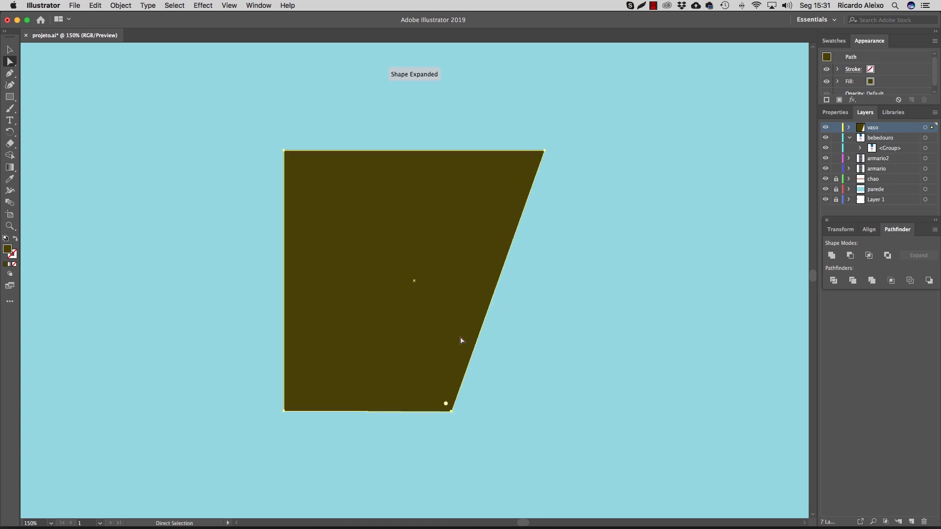
{"action": "left_click", "coordinate": [284, 411]}
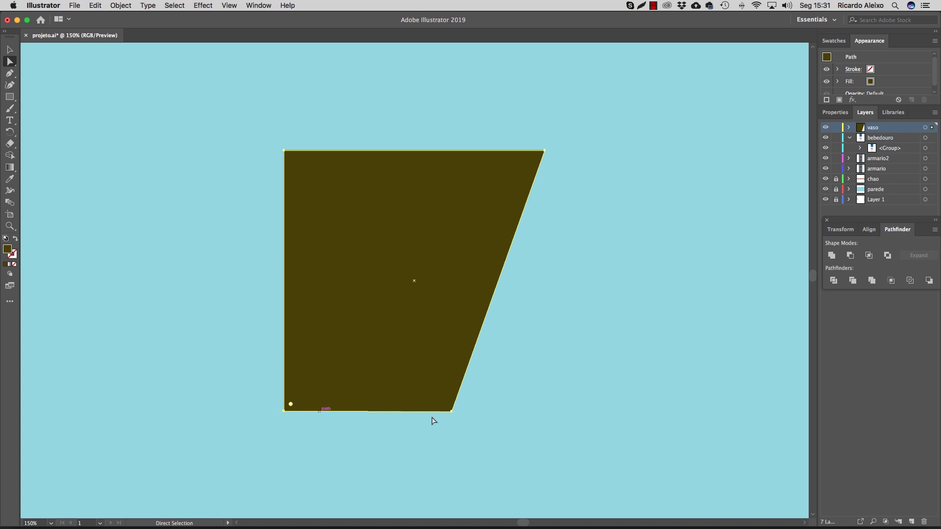
{"action": "left_click_drag", "start_coordinate": [285, 411], "coordinate": [367, 412]}
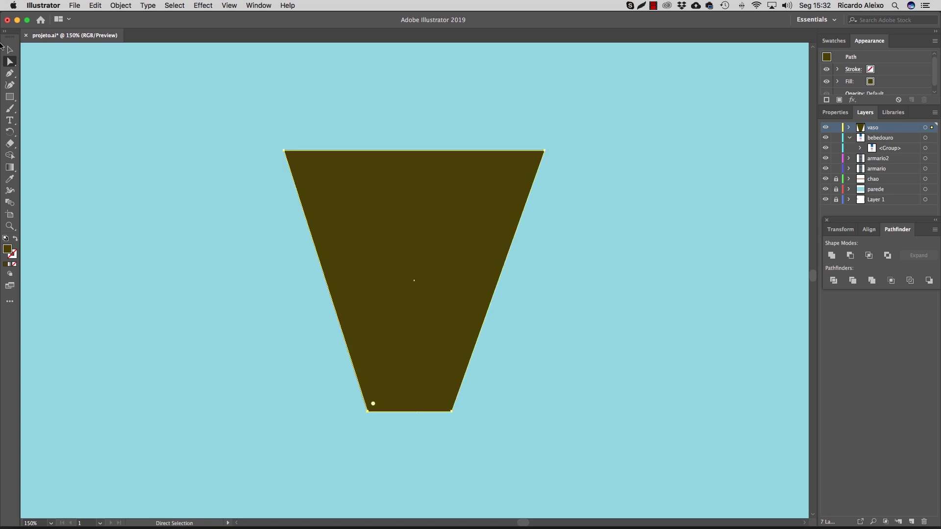
Step: Scale the brown trapezoid down to a small pot body and reposition it on the middle of the wall
{"action": "left_click", "coordinate": [10, 51]}
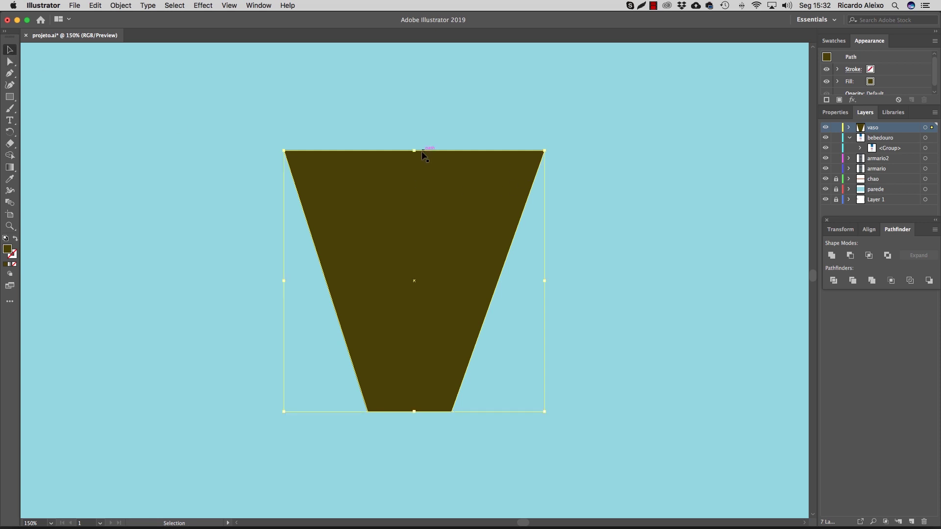
{"action": "left_click_drag", "start_coordinate": [415, 151], "coordinate": [415, 272]}
{"action": "left_click_drag", "start_coordinate": [545, 271], "coordinate": [357, 354]}
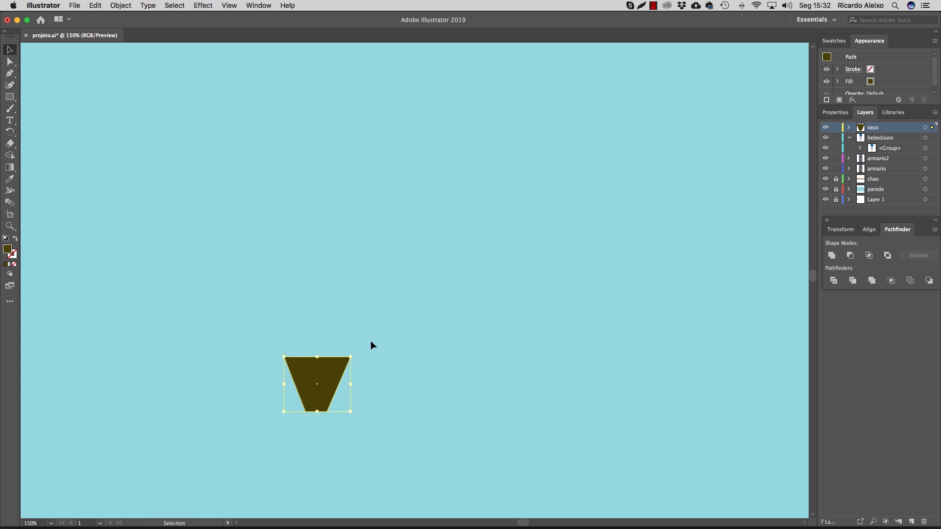
{"action": "key", "text": "super+minus"}
{"action": "key", "text": "super+minus"}
{"action": "key", "text": "super+minus"}
{"action": "key", "text": "super+minus"}
{"action": "key", "text": "v"}
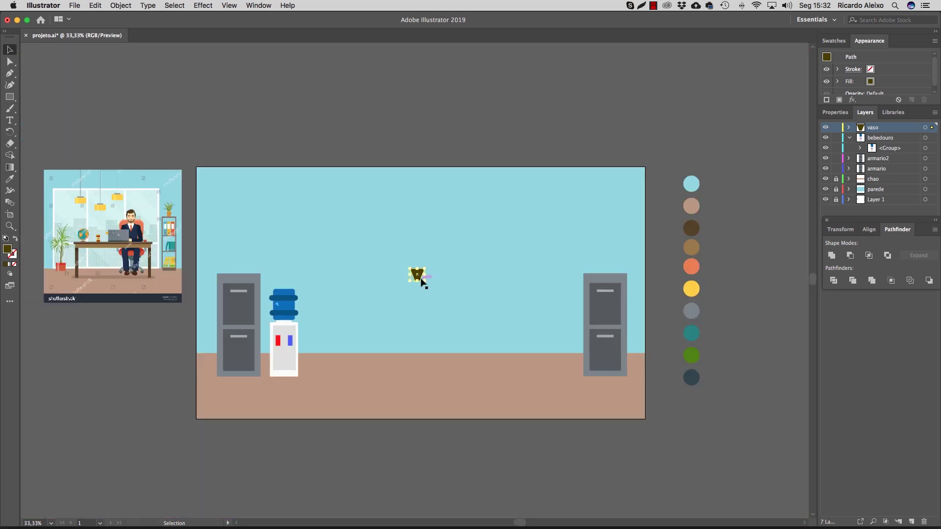
{"action": "left_click_drag", "start_coordinate": [421, 276], "coordinate": [603, 265]}
{"action": "key", "text": "super+z"}
Step: Draw a thin brown rectangle slightly wider than the pot body across its top edge as the rim
{"action": "left_click", "coordinate": [9, 97]}
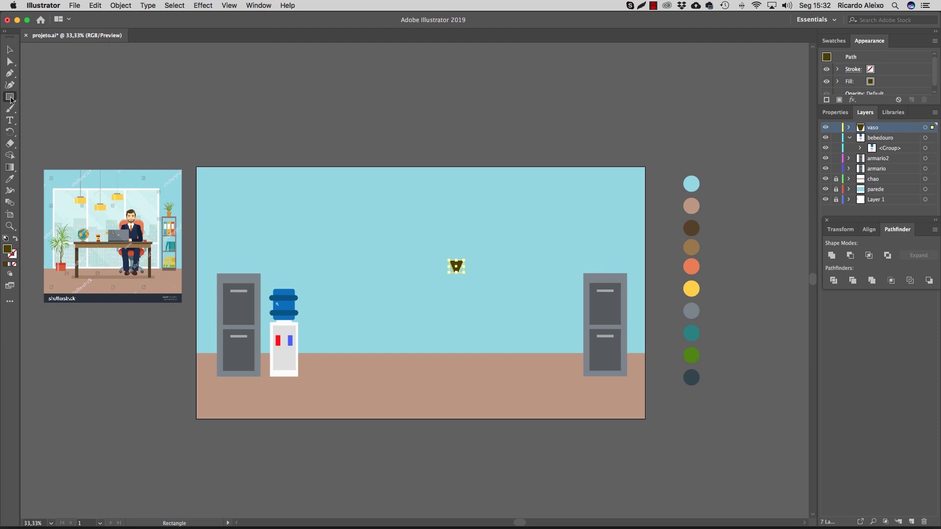
{"action": "left_click_drag", "start_coordinate": [447, 256], "coordinate": [463, 260]}
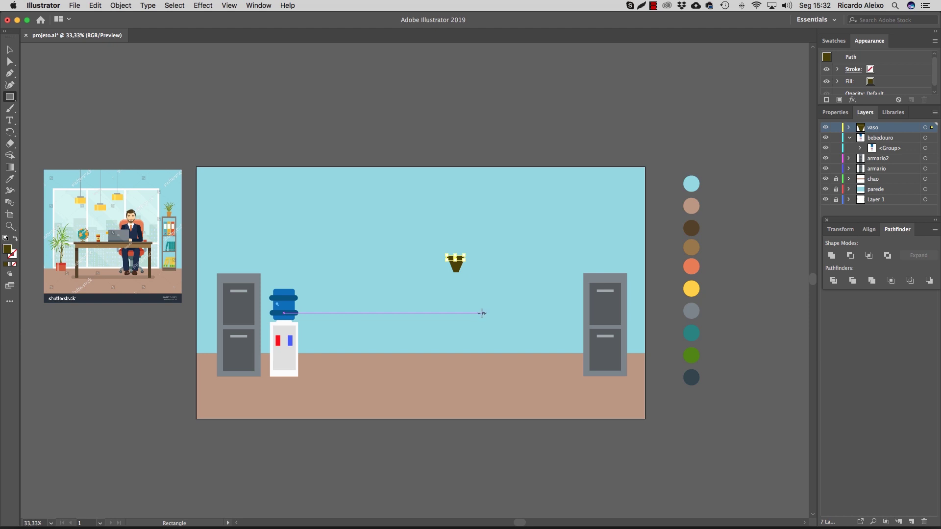
{"action": "key", "text": "super+equal"}
{"action": "key", "text": "super+equal"}
{"action": "key", "text": "super+equal"}
{"action": "left_click_drag", "start_coordinate": [462, 269], "coordinate": [376, 292]}
Step: Select the rim and the pot body and align them to each other on their horizontal centres
{"action": "left_click", "coordinate": [9, 50]}
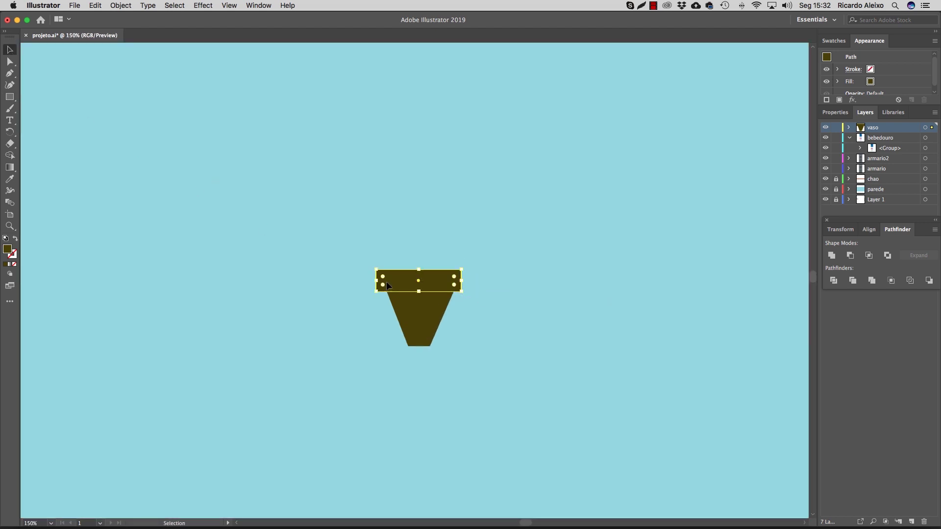
{"action": "left_click_drag", "start_coordinate": [367, 260], "coordinate": [498, 374]}
{"action": "left_click", "coordinate": [252, 6]}
{"action": "left_click", "coordinate": [303, 136]}
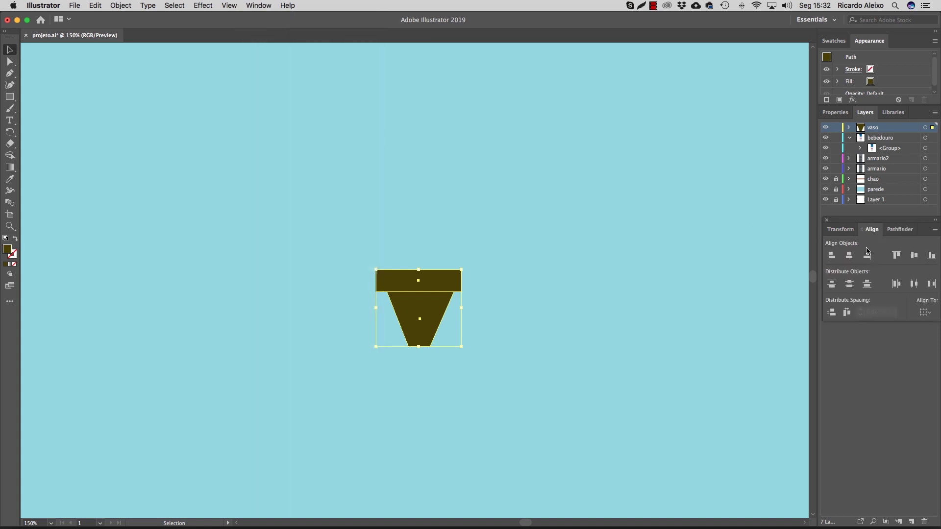
{"action": "left_click", "coordinate": [849, 255]}
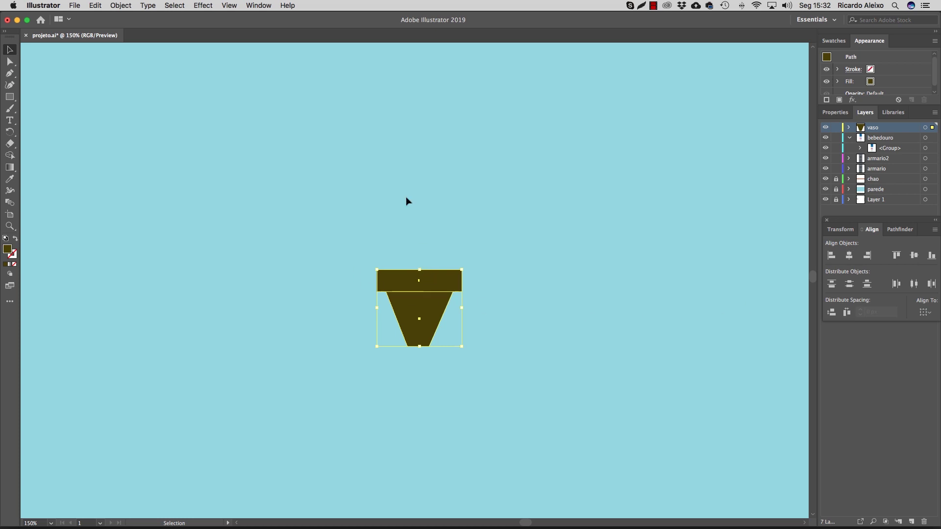
Step: Unite the rim and pot body into a single shape and move it slightly up and to the right
{"action": "left_click", "coordinate": [898, 230]}
{"action": "left_click", "coordinate": [831, 256]}
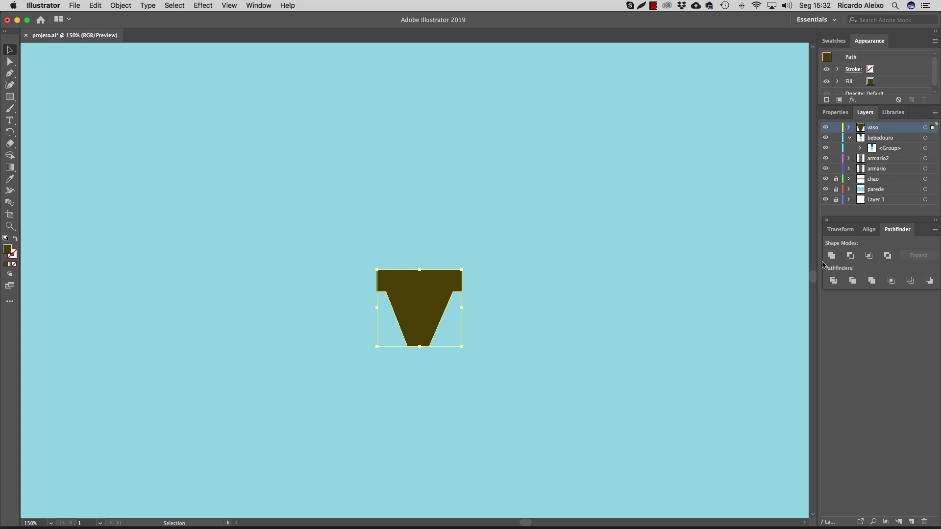
{"action": "key", "text": "cmd+z"}
{"action": "left_click", "coordinate": [396, 360]}
{"action": "left_click_drag", "start_coordinate": [330, 322], "coordinate": [424, 361]}
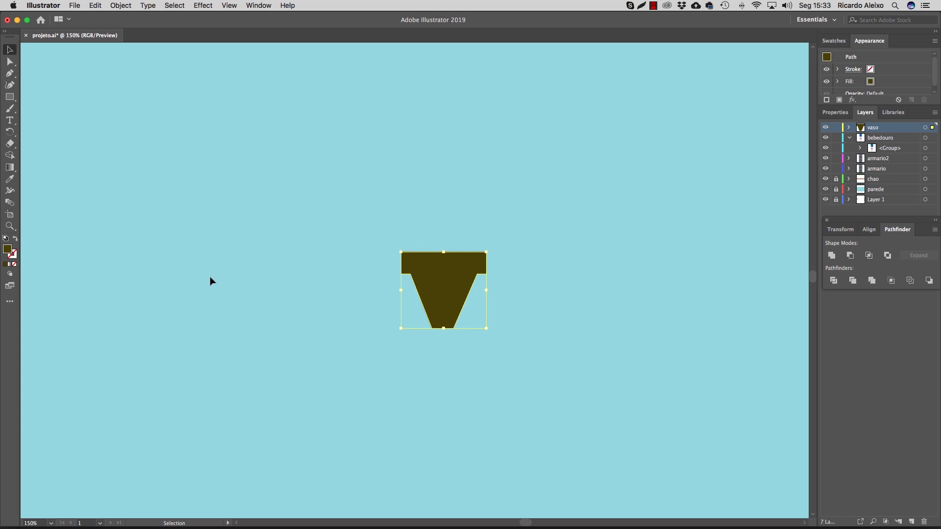
Step: Paint a short wavy dark brown stem rising from the middle of the pot's rim with the Paintbrush
{"action": "left_click", "coordinate": [9, 108]}
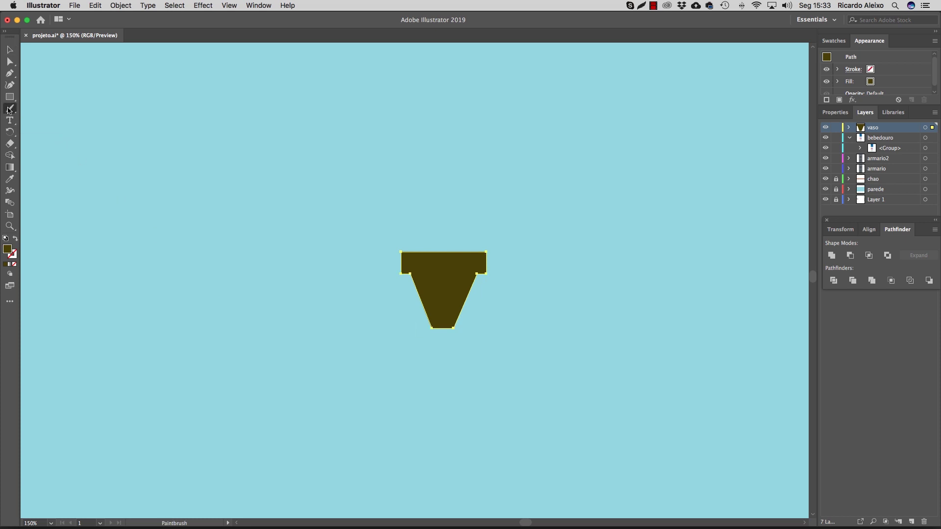
{"action": "mouse_move", "coordinate": [441, 256]}
{"action": "left_mouse_down"}
{"action": "mouse_move", "coordinate": [484, 188]}
{"action": "mouse_move", "coordinate": [486, 147]}
{"action": "left_mouse_up"}
{"action": "key", "text": "ctrl+z"}
{"action": "mouse_move", "coordinate": [442, 253]}
{"action": "left_mouse_down"}
{"action": "mouse_move", "coordinate": [466, 219]}
{"action": "mouse_move", "coordinate": [466, 126]}
{"action": "left_mouse_up"}
{"action": "key", "text": "ctrl+z"}
{"action": "left_click_drag", "start_coordinate": [441, 253], "coordinate": [456, 193]}
{"action": "key", "text": "ctrl+z"}
{"action": "left_click_drag", "start_coordinate": [446, 251], "coordinate": [433, 186]}
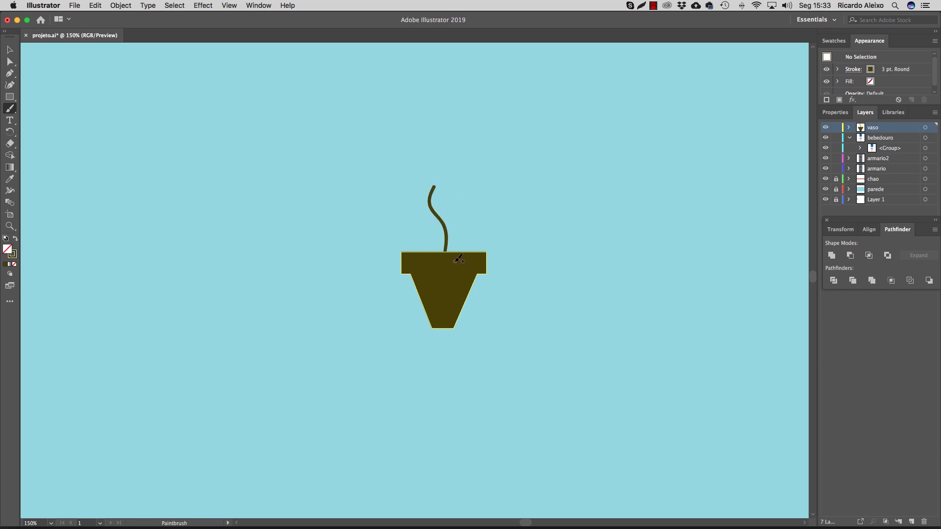
Step: Draw a small circle beside the stem with no stroke and the yellow fill D6D600
{"action": "left_click_drag", "start_coordinate": [9, 96], "coordinate": [44, 111]}
{"action": "left_click_drag", "start_coordinate": [493, 163], "coordinate": [517, 191]}
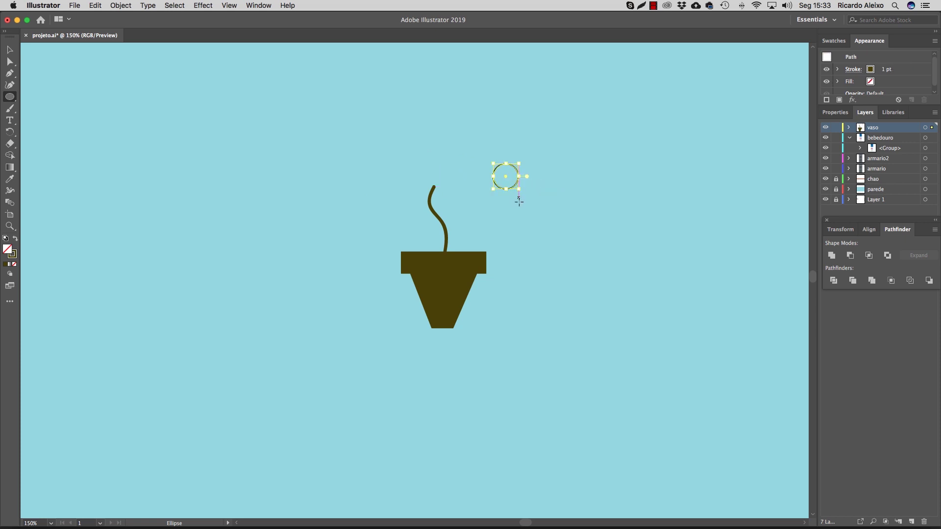
{"action": "left_click", "coordinate": [13, 259]}
{"action": "left_click", "coordinate": [14, 266]}
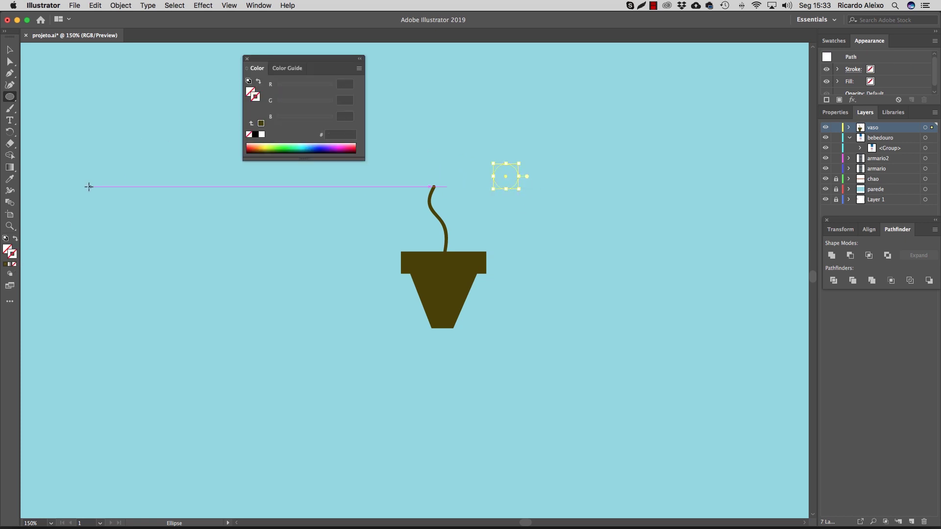
{"action": "double_click", "coordinate": [7, 252]}
{"action": "mouse_move", "coordinate": [431, 244]}
{"action": "left_mouse_down"}
{"action": "mouse_move", "coordinate": [448, 254]}
{"action": "mouse_move", "coordinate": [464, 228]}
{"action": "left_mouse_up"}
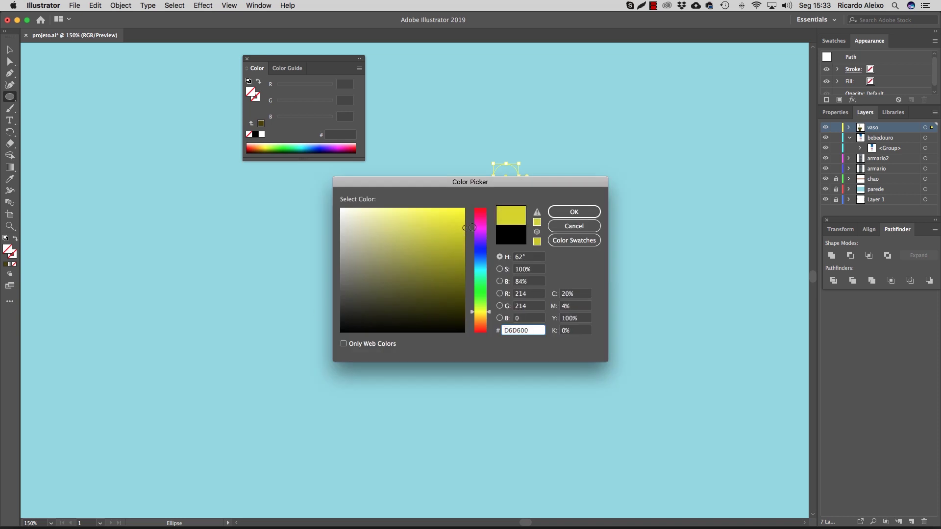
{"action": "left_click", "coordinate": [577, 212]}
Step: Draw a circle about twice as large beside the yellow one and fill it with orange E28100
{"action": "left_click_drag", "start_coordinate": [565, 169], "coordinate": [622, 227]}
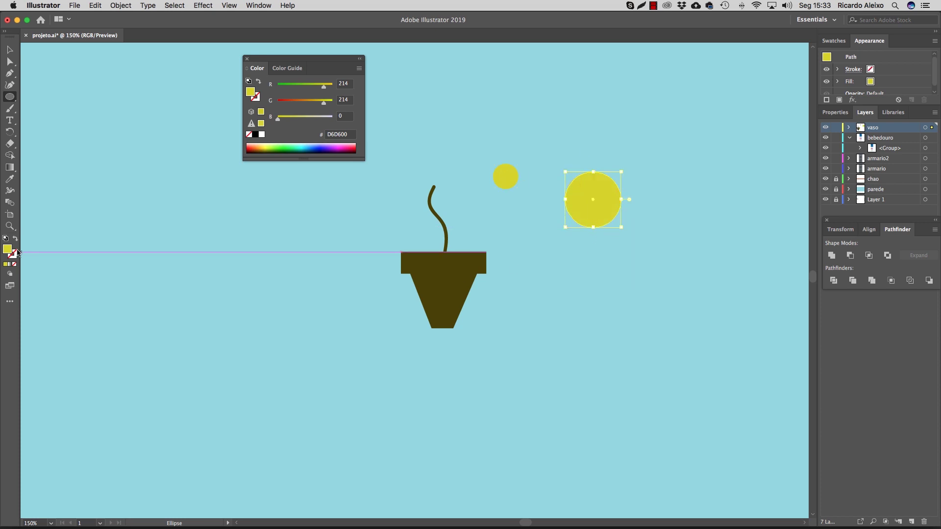
{"action": "double_click", "coordinate": [7, 250]}
{"action": "mouse_move", "coordinate": [480, 312]}
{"action": "left_mouse_down"}
{"action": "mouse_move", "coordinate": [481, 304]}
{"action": "mouse_move", "coordinate": [481, 321]}
{"action": "left_mouse_up"}
{"action": "left_click", "coordinate": [466, 223]}
{"action": "left_click_drag", "start_coordinate": [466, 223], "coordinate": [467, 221]}
{"action": "left_click", "coordinate": [574, 212]}
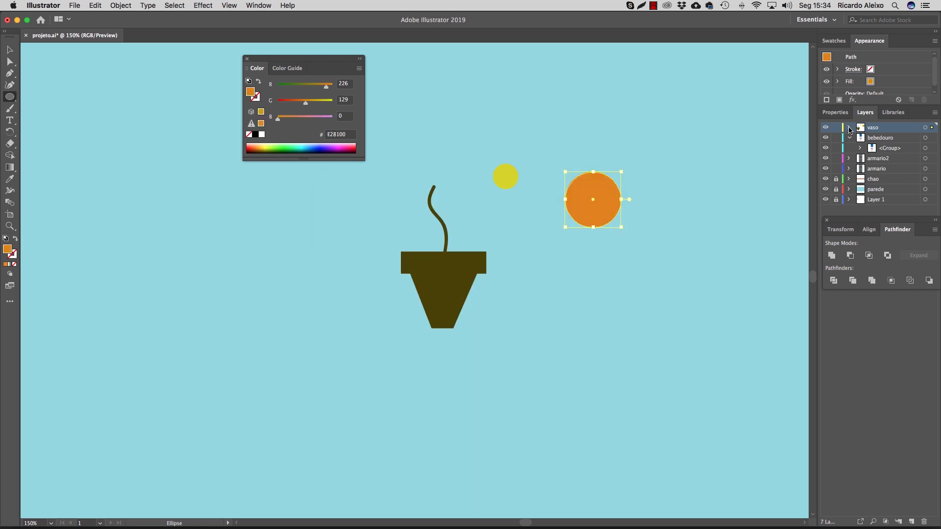
Step: Expand the vaso layer and move the orange circle below the yellow circle in the stacking order
{"action": "left_click", "coordinate": [850, 129]}
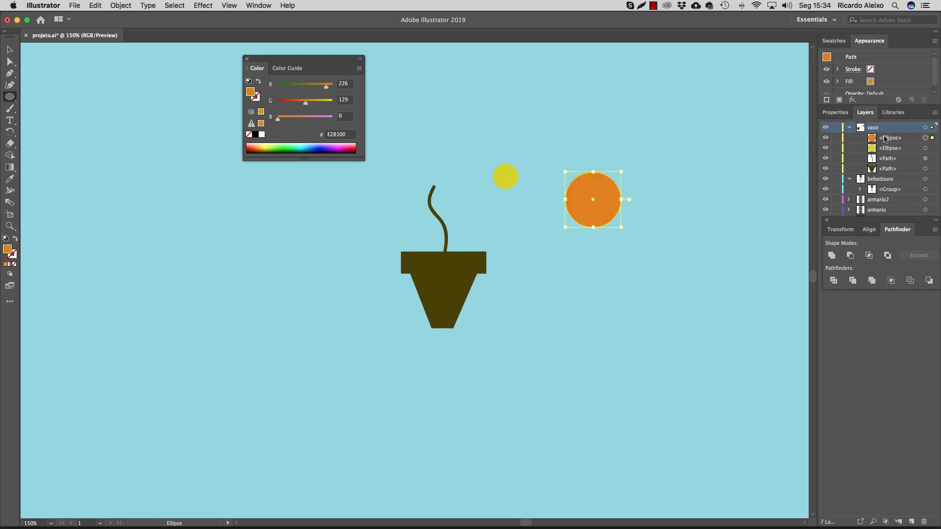
{"action": "left_click", "coordinate": [891, 138]}
{"action": "left_click_drag", "start_coordinate": [891, 138], "coordinate": [876, 167]}
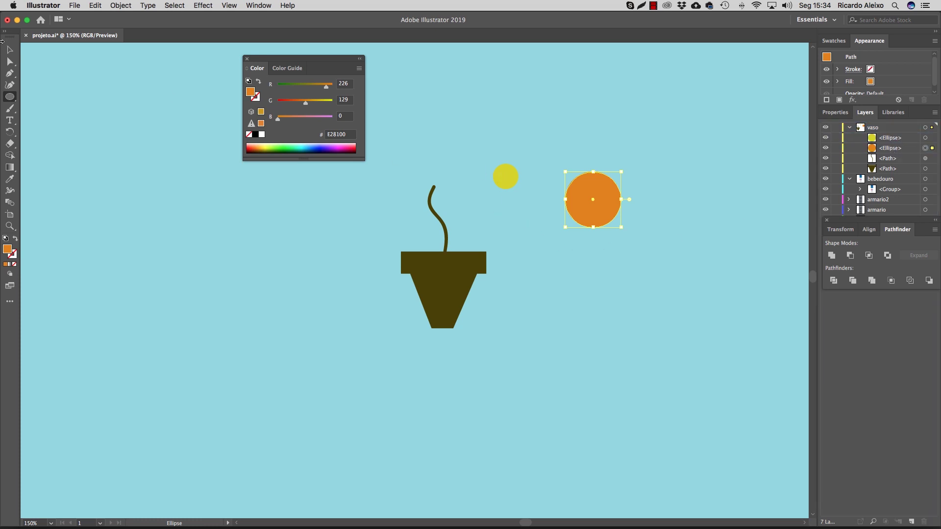
Step: Centre the yellow circle on the orange one and place both at the tip of the stem as the flower
{"action": "left_click", "coordinate": [9, 49]}
{"action": "left_click_drag", "start_coordinate": [509, 182], "coordinate": [597, 205]}
{"action": "left_click_drag", "start_coordinate": [562, 178], "coordinate": [452, 175]}
{"action": "left_click", "coordinate": [584, 220]}
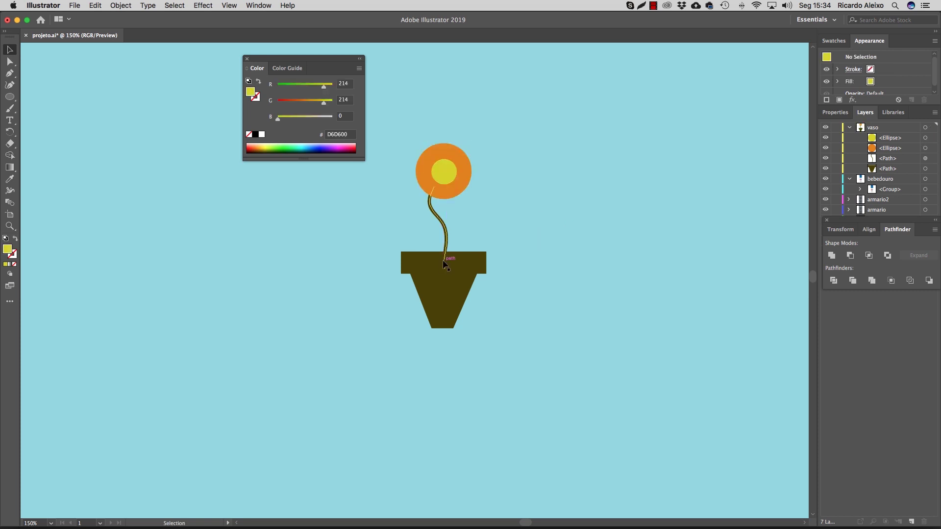
Step: Paint a leaf outline on the stem's right side in green 5D9300 and stack it behind the stem
{"action": "left_click_drag", "start_coordinate": [10, 109], "coordinate": [58, 110]}
{"action": "double_click", "coordinate": [7, 249]}
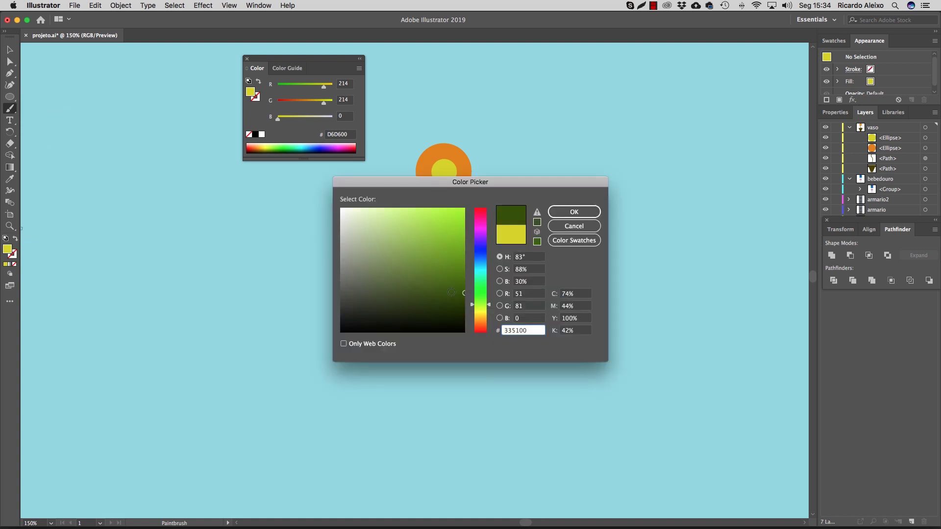
{"action": "type", "text": "5D9300"}
{"action": "key", "text": "Return"}
{"action": "key", "text": "super+equal"}
{"action": "mouse_move", "coordinate": [457, 216]}
{"action": "left_mouse_down"}
{"action": "mouse_move", "coordinate": [486, 196]}
{"action": "mouse_move", "coordinate": [478, 214]}
{"action": "mouse_move", "coordinate": [460, 217]}
{"action": "left_mouse_up"}
{"action": "left_click_drag", "start_coordinate": [887, 140], "coordinate": [878, 174]}
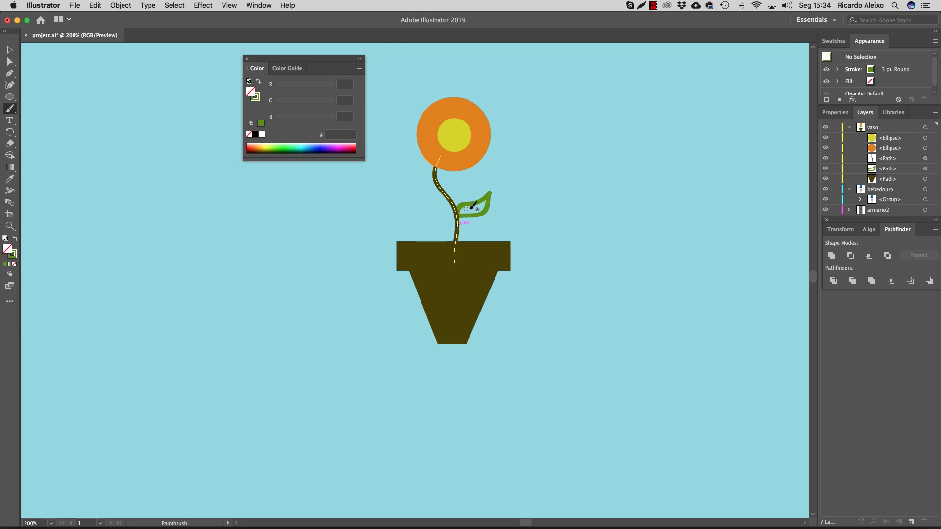
Step: Paint over the inside of the leaf outline with the green brush until the leaf is solid
{"action": "key", "text": "super+equal"}
{"action": "key", "text": "super+equal"}
{"action": "key", "text": "super+equal"}
{"action": "key", "text": "super+equal"}
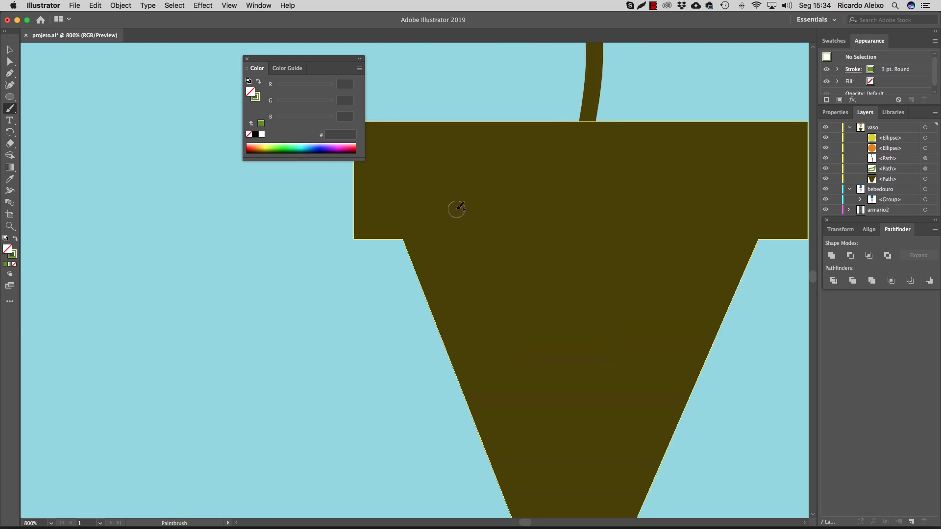
{"action": "scroll", "coordinate": [422, 206], "scroll_direction": "right", "scroll_amount": 2}
{"action": "scroll", "coordinate": [539, 162], "scroll_direction": "up", "scroll_amount": 5}
{"action": "mouse_move", "coordinate": [586, 117]}
{"action": "left_mouse_down"}
{"action": "mouse_move", "coordinate": [642, 105]}
{"action": "mouse_move", "coordinate": [670, 84]}
{"action": "mouse_move", "coordinate": [635, 131]}
{"action": "mouse_move", "coordinate": [578, 137]}
{"action": "mouse_move", "coordinate": [654, 109]}
{"action": "left_mouse_up"}
Step: Sample the pot's dark brown for the Paintbrush and adjust the brush to a thinner size
{"action": "left_click", "coordinate": [9, 179]}
{"action": "left_click", "coordinate": [496, 280]}
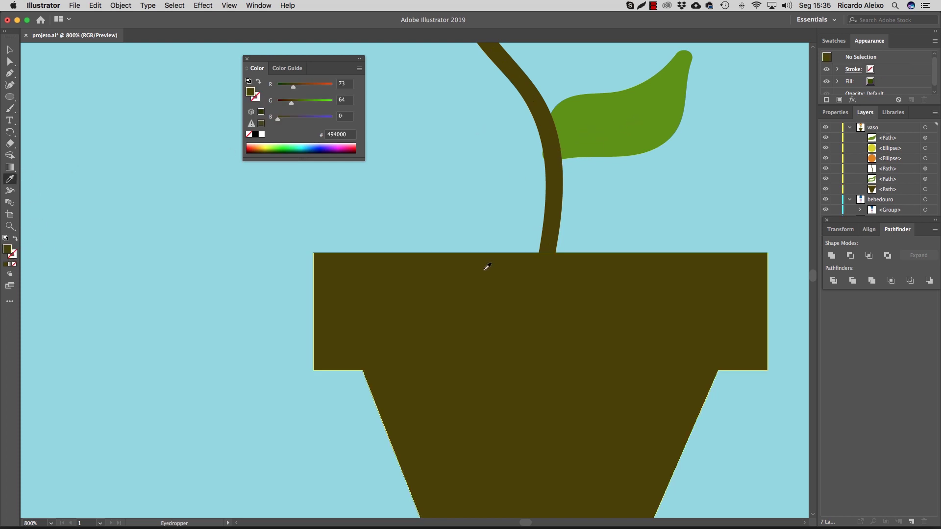
{"action": "key", "text": "b"}
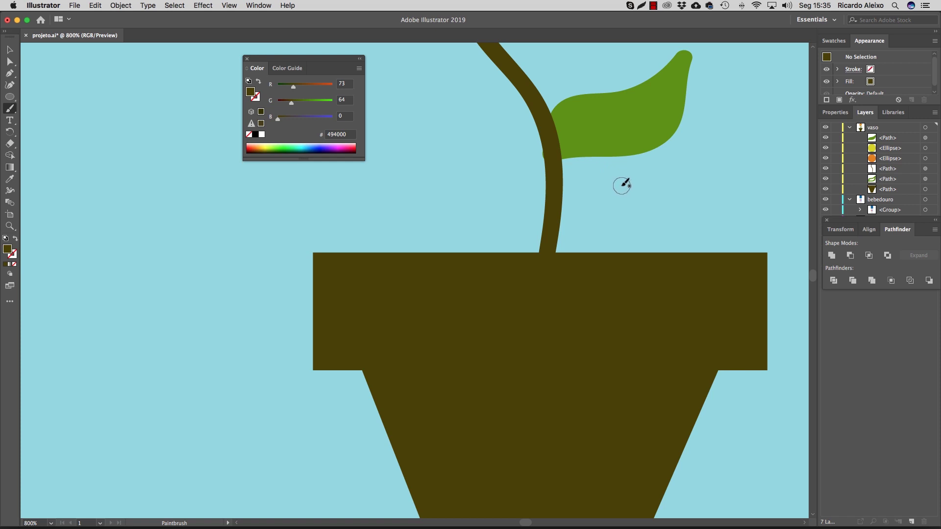
{"action": "key", "text": "bracketright"}
{"action": "key", "text": "bracketright"}
{"action": "key", "text": "bracketright"}
{"action": "key", "text": "bracketright"}
{"action": "key", "text": "bracketright"}
{"action": "key", "text": "bracketright"}
{"action": "key", "text": "bracketright"}
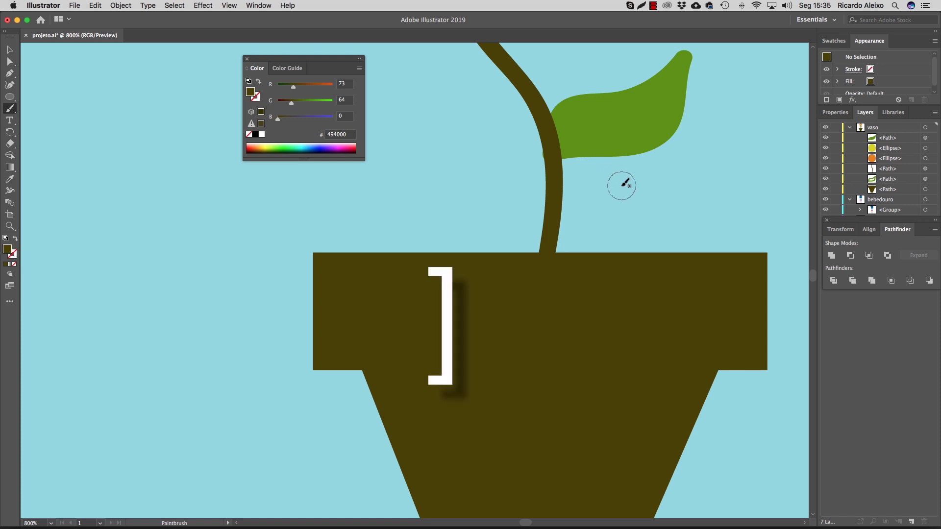
{"action": "key", "text": "bracketleft"}
{"action": "key", "text": "bracketleft"}
{"action": "key", "text": "bracketleft"}
{"action": "key", "text": "bracketleft"}
{"action": "key", "text": "bracketleft"}
{"action": "key", "text": "bracketleft"}
{"action": "key", "text": "bracketleft"}
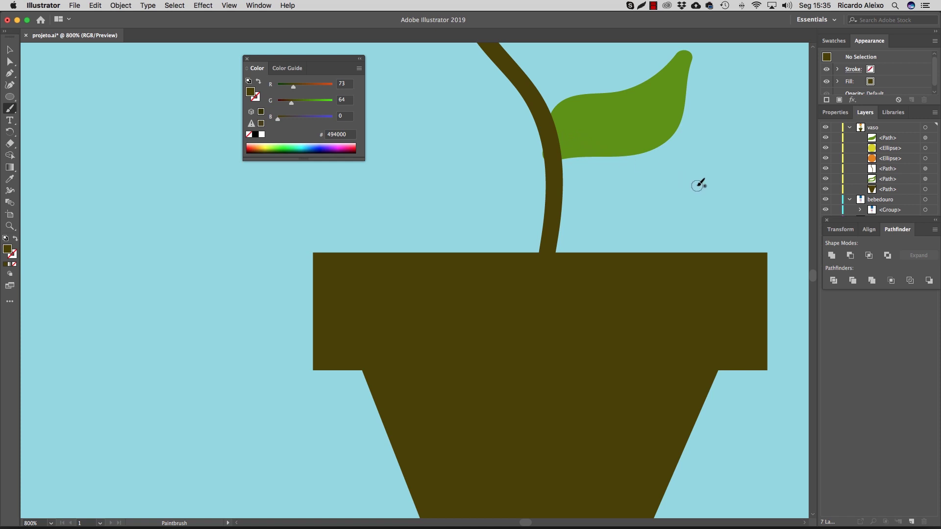
Step: Paint a dark brown central vein along the leaf with short side veins branching off both sides
{"action": "left_click_drag", "start_coordinate": [559, 140], "coordinate": [654, 90]}
{"action": "key", "text": "super+z"}
{"action": "left_click_drag", "start_coordinate": [559, 139], "coordinate": [671, 91]}
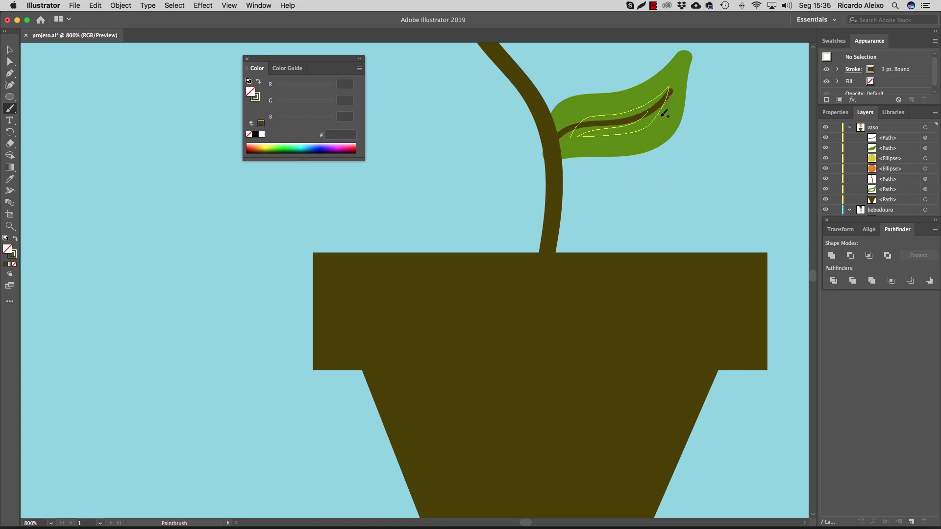
{"action": "key", "text": "super+minus"}
{"action": "mouse_move", "coordinate": [528, 177]}
{"action": "left_mouse_down"}
{"action": "mouse_move", "coordinate": [523, 186]}
{"action": "mouse_move", "coordinate": [591, 170]}
{"action": "mouse_move", "coordinate": [601, 188]}
{"action": "left_mouse_up"}
{"action": "left_click_drag", "start_coordinate": [519, 196], "coordinate": [530, 201]}
{"action": "left_click_drag", "start_coordinate": [543, 190], "coordinate": [562, 193]}
{"action": "left_click", "coordinate": [589, 222], "text": "super"}
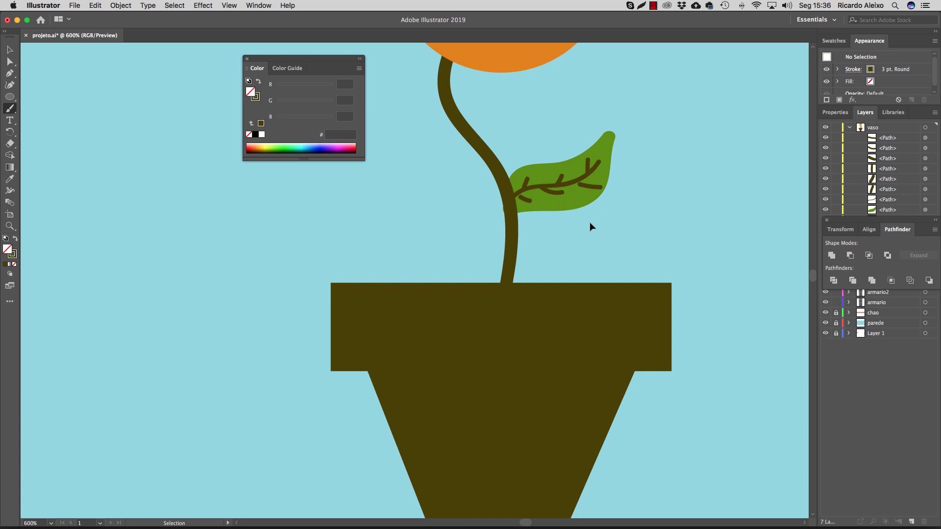
Step: Group all parts of the potted flower and place the group on top of the right cabinet
{"action": "key", "text": "super+0"}
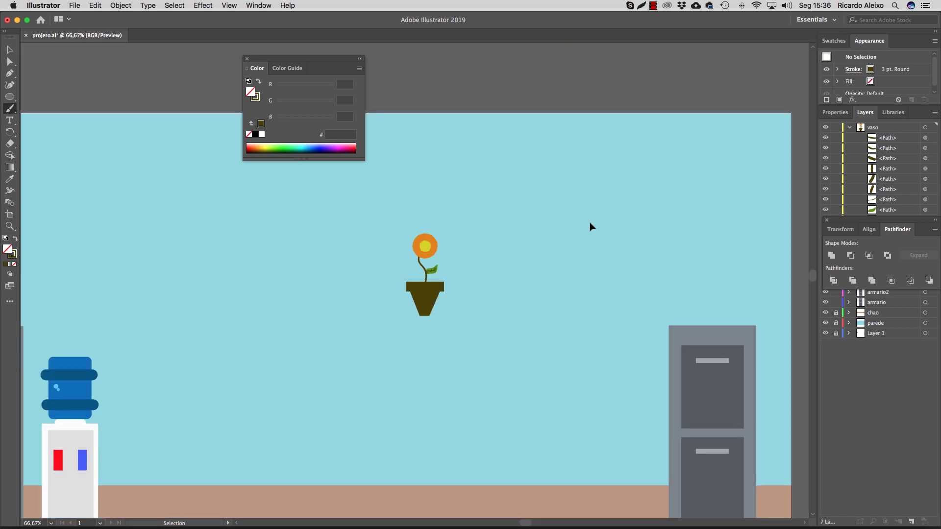
{"action": "key", "text": "v"}
{"action": "left_click_drag", "start_coordinate": [365, 212], "coordinate": [533, 401]}
{"action": "right_click", "coordinate": [425, 288]}
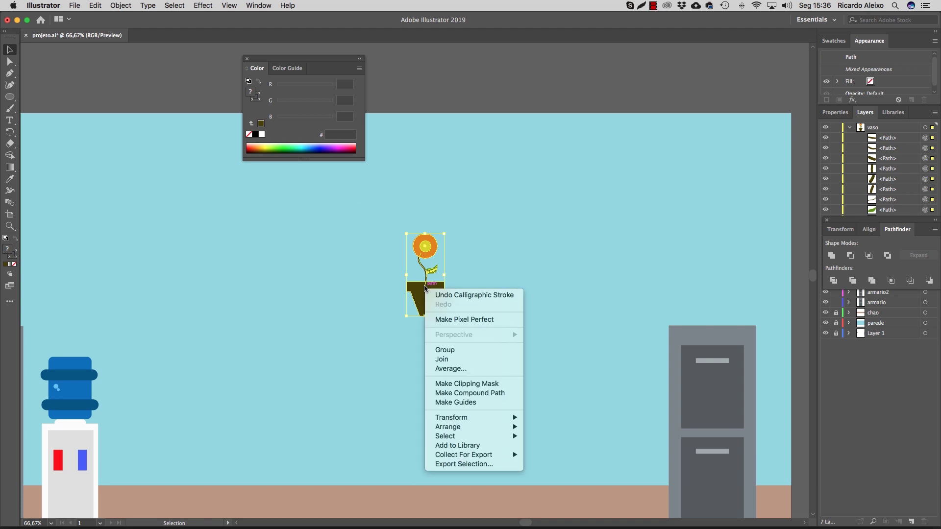
{"action": "left_click", "coordinate": [451, 350]}
{"action": "left_click_drag", "start_coordinate": [427, 316], "coordinate": [715, 326]}
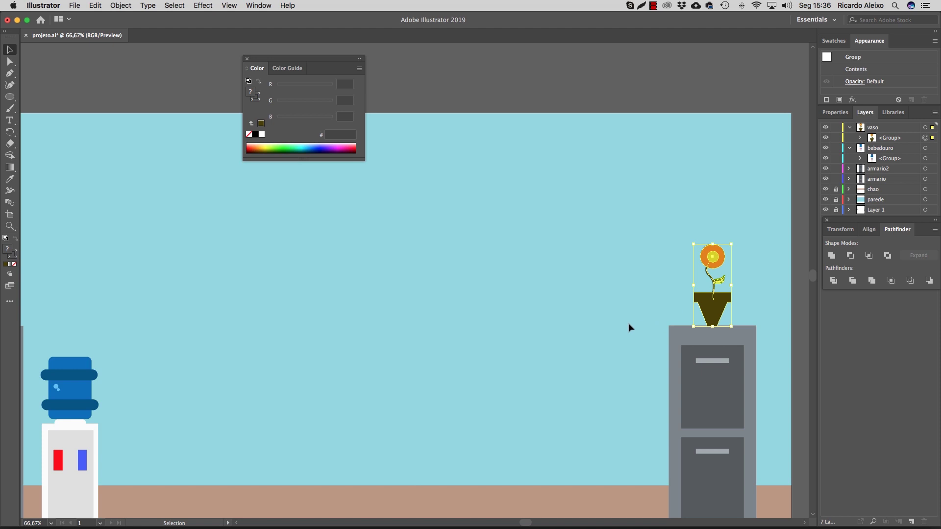
{"action": "left_click", "coordinate": [569, 416]}
{"action": "key", "text": "super+minus"}
{"action": "key", "text": "super+minus"}
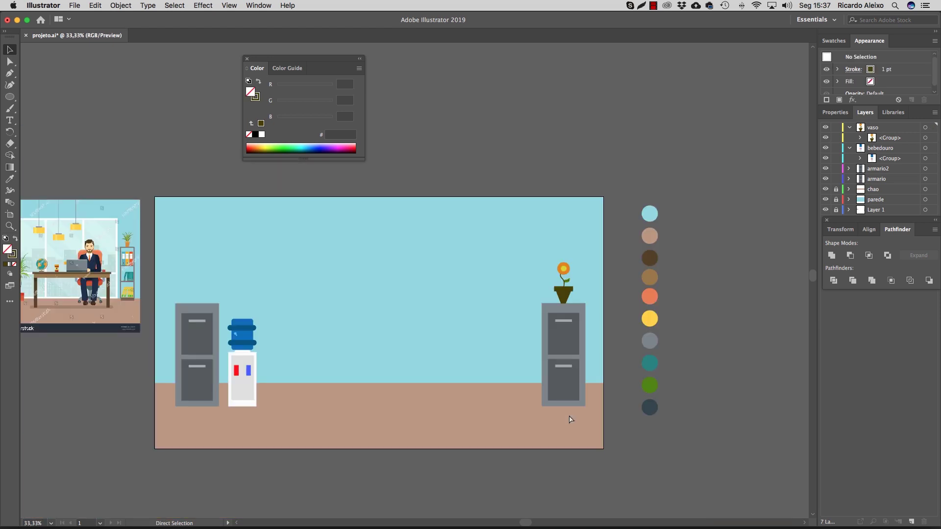
{"action": "left_click", "coordinate": [247, 59]}
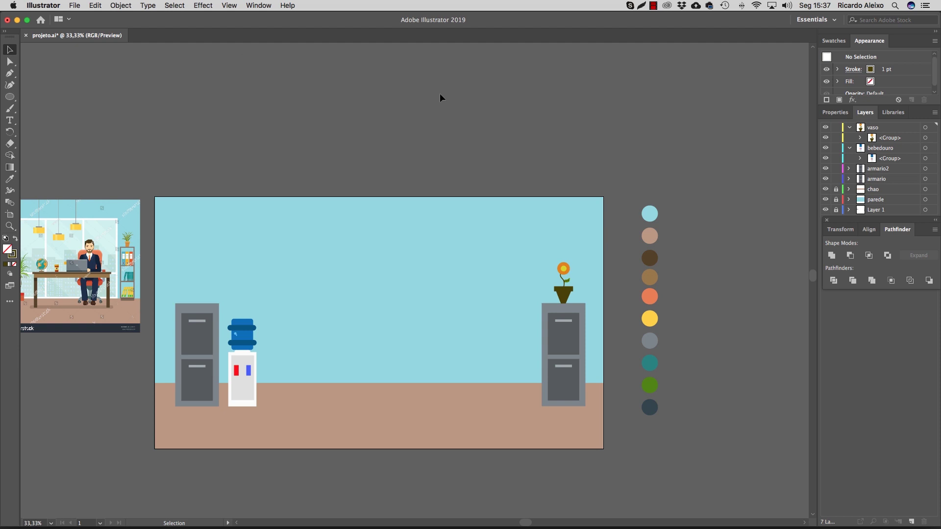